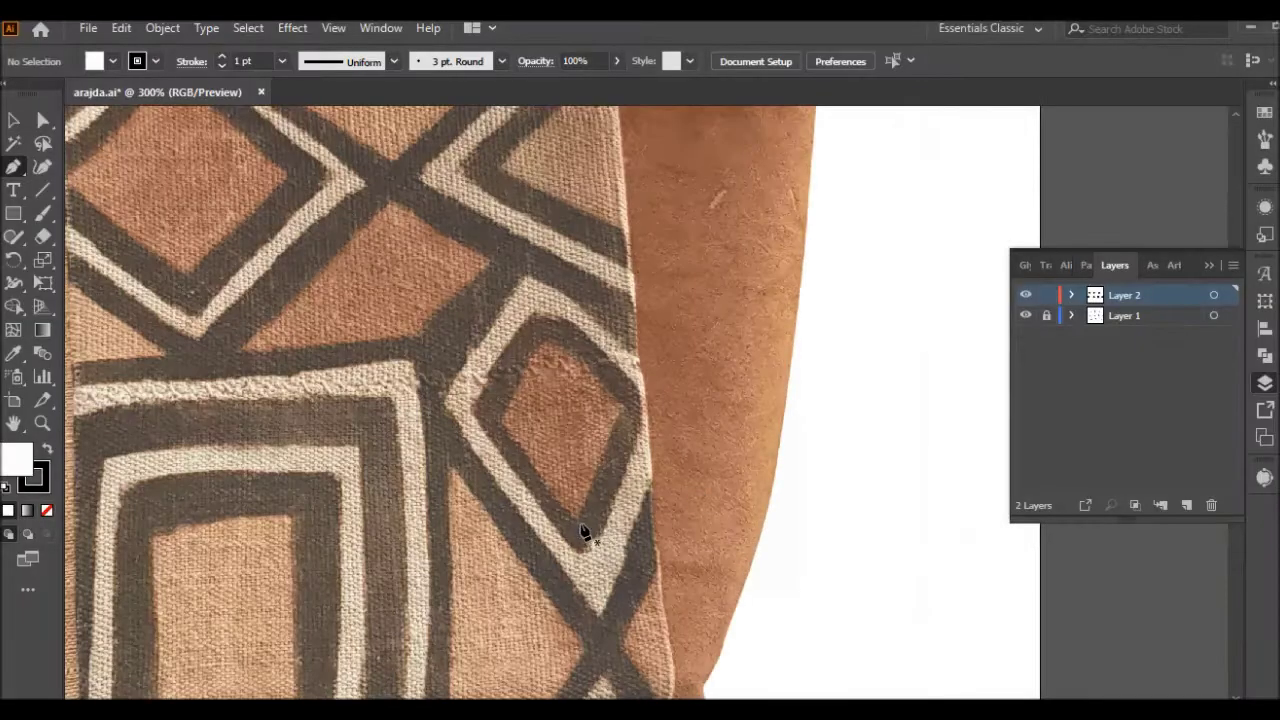
Start tracing the inner fabric diamond with its first two Pen anchors on Layer 2
click(503, 420)
click(551, 338)
Close the inner diamond path, remove its white fill, and begin the outer diamond band
click(622, 405)
click(576, 517)
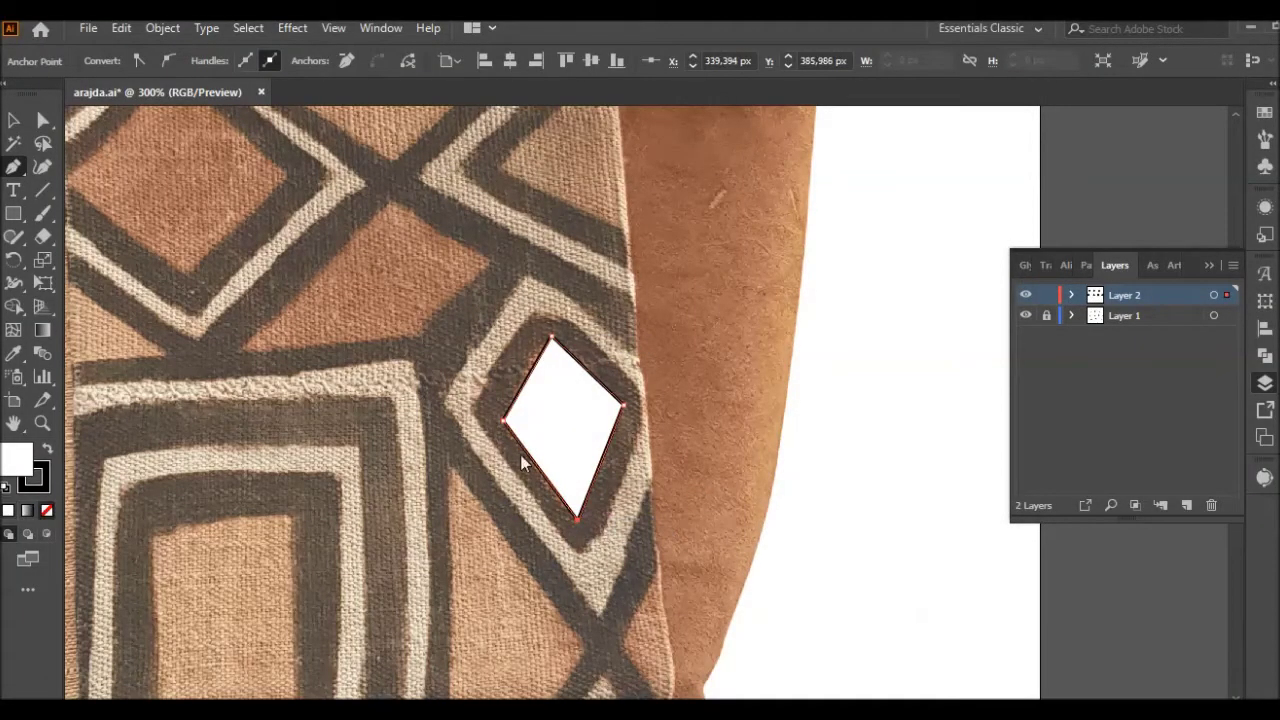
click(47, 511)
click(474, 410)
click(578, 549)
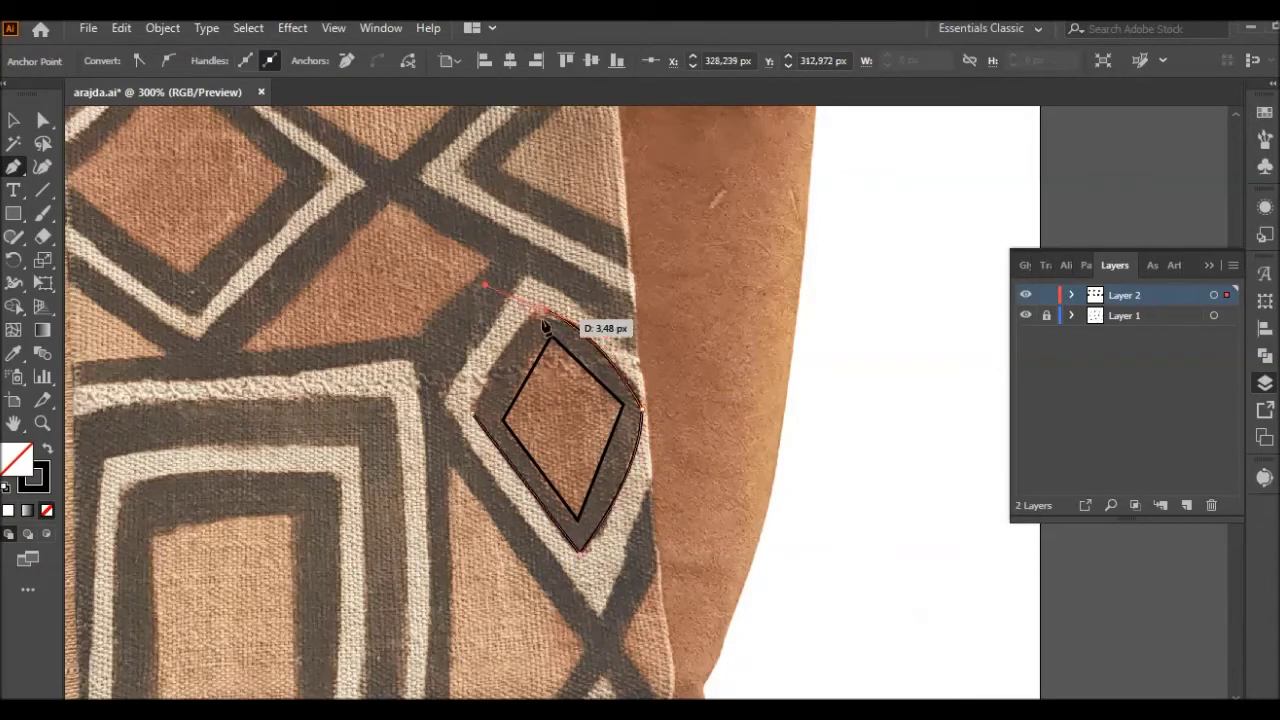
Trace the inner square's curved bottom edge, sharp corner and bent top edge
key(ctrl+0)
scroll(300, 629, up, 5)
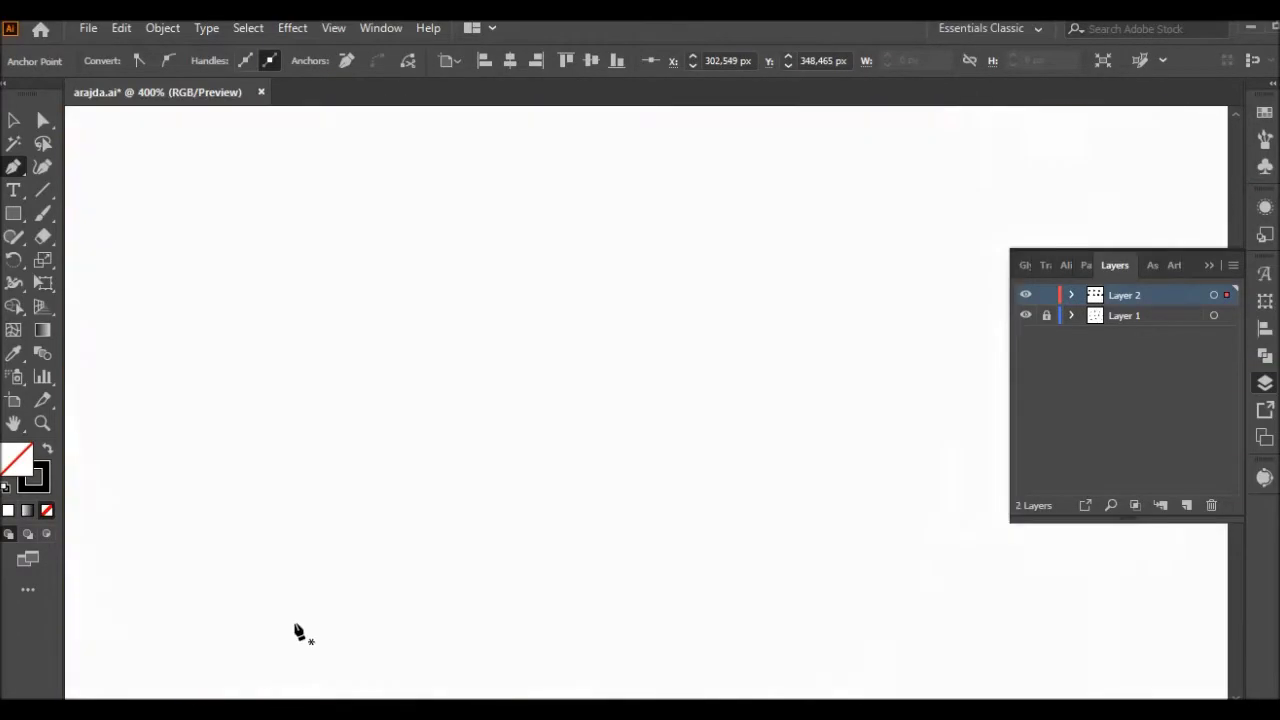
click(307, 622)
drag(486, 604, 515, 614)
click(486, 604)
click(480, 359)
drag(302, 385, 250, 412)
Draw two vertical line paths up the left sides of the square bands
scroll(315, 645, down, 2)
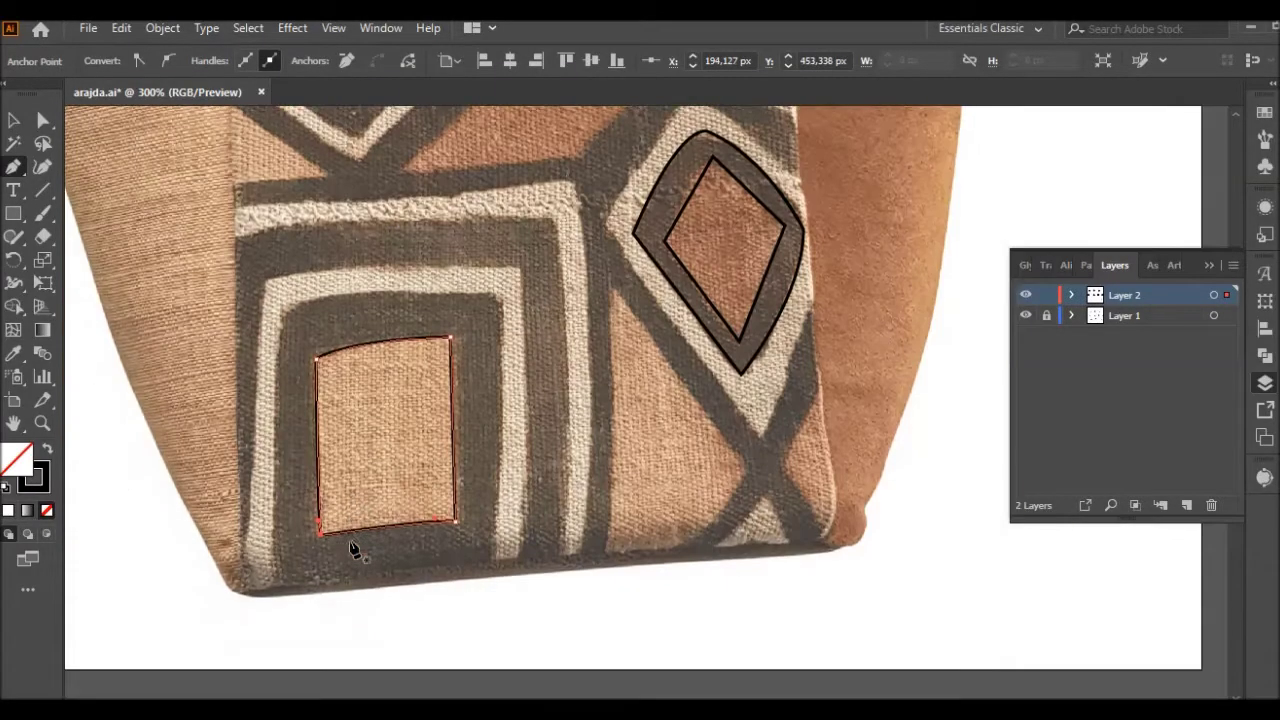
click(278, 592)
click(281, 310)
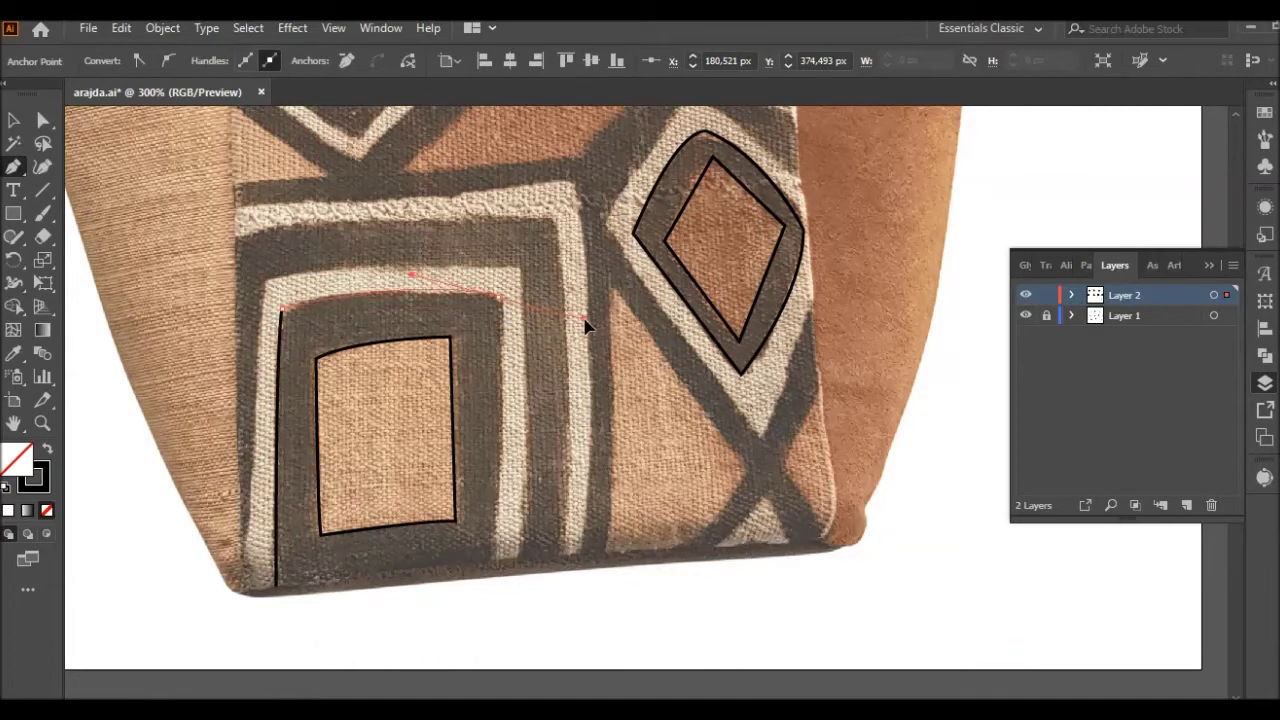
key(Escape)
click(245, 585)
click(267, 282)
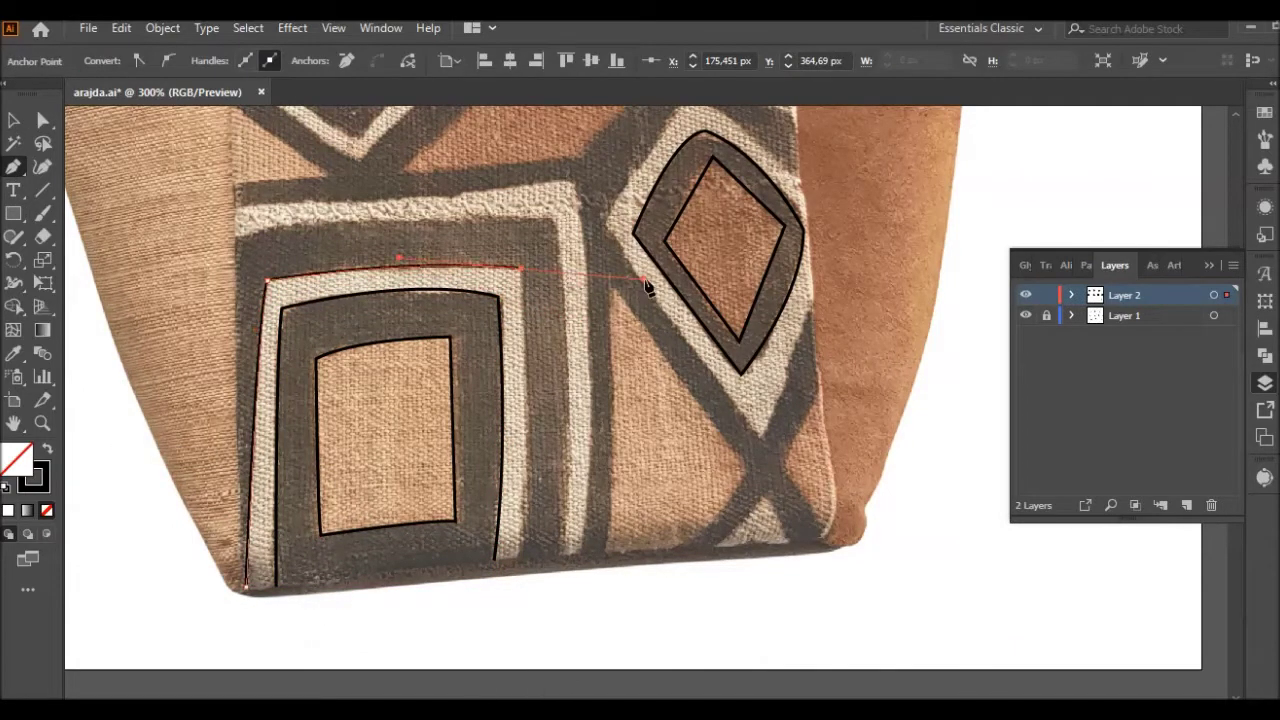
key(Escape)
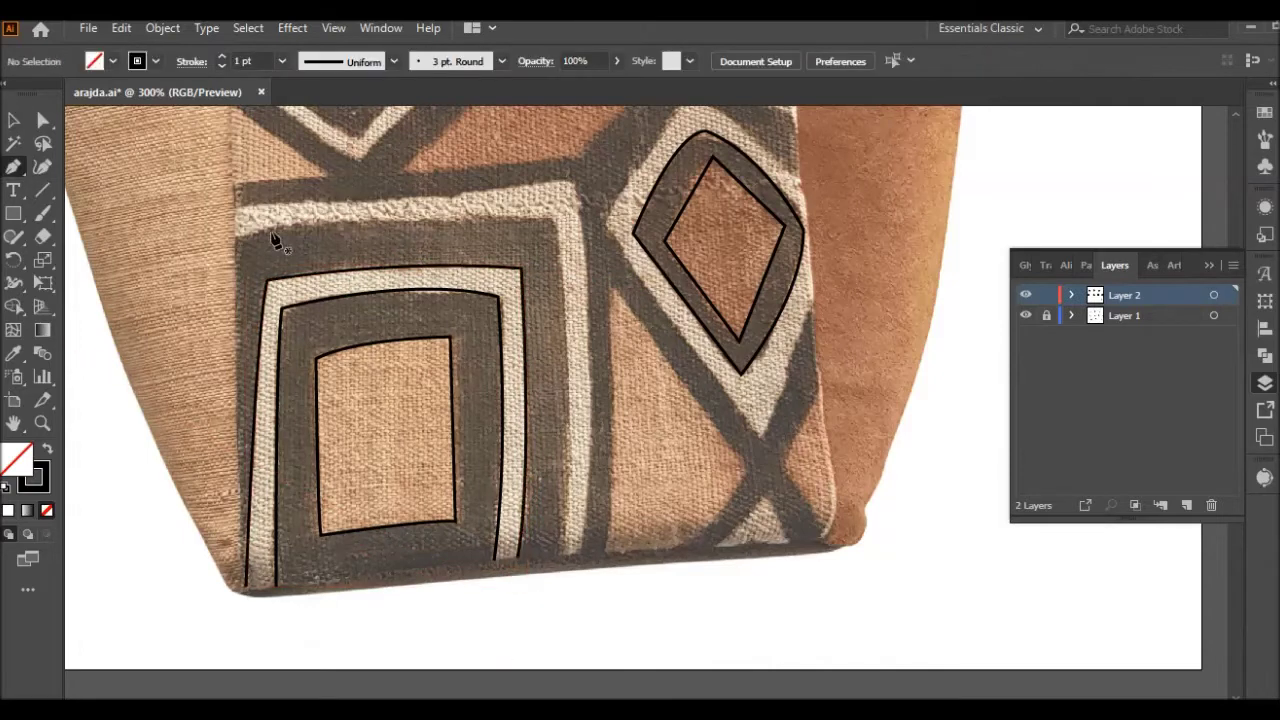
Draw the band's right side from its top-right corner down to the bottom-right
scroll(610, 278, up, 1)
click(555, 268)
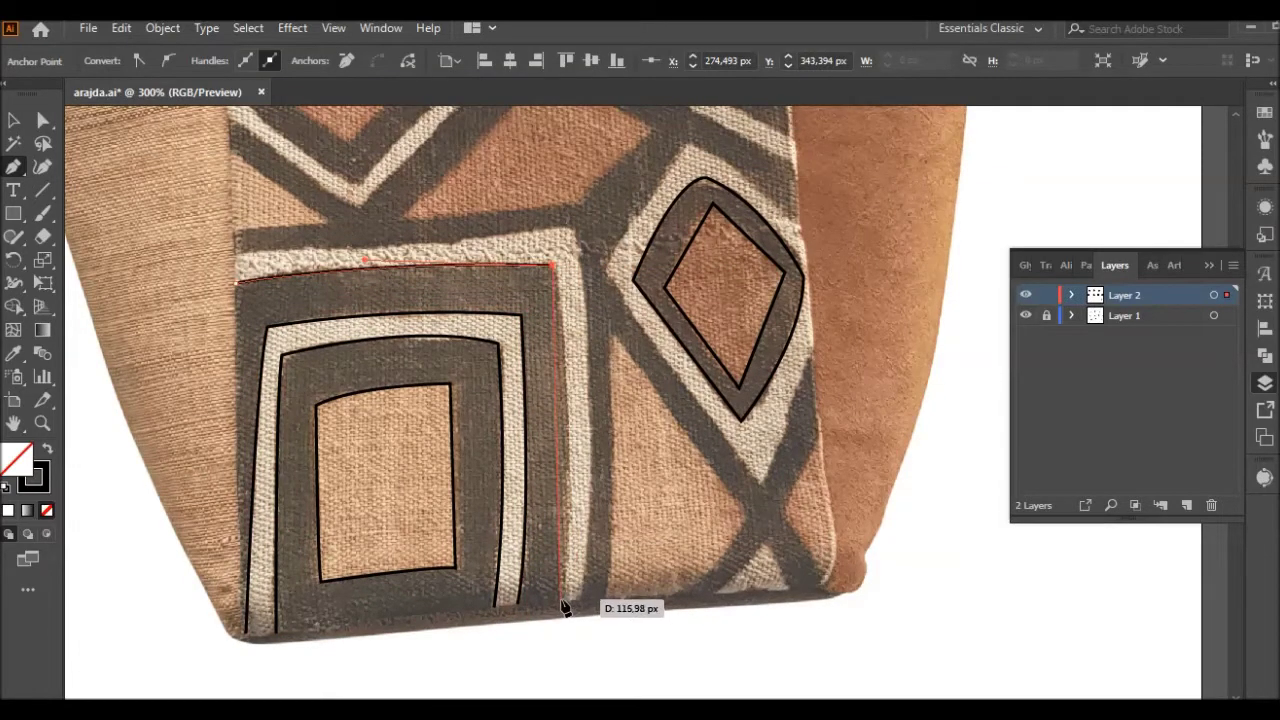
scroll(545, 640, down, 2)
click(560, 490)
key(Escape)
Trace the outer square's top edge and curve its side down to the bag bottom
scroll(237, 253, up, 2)
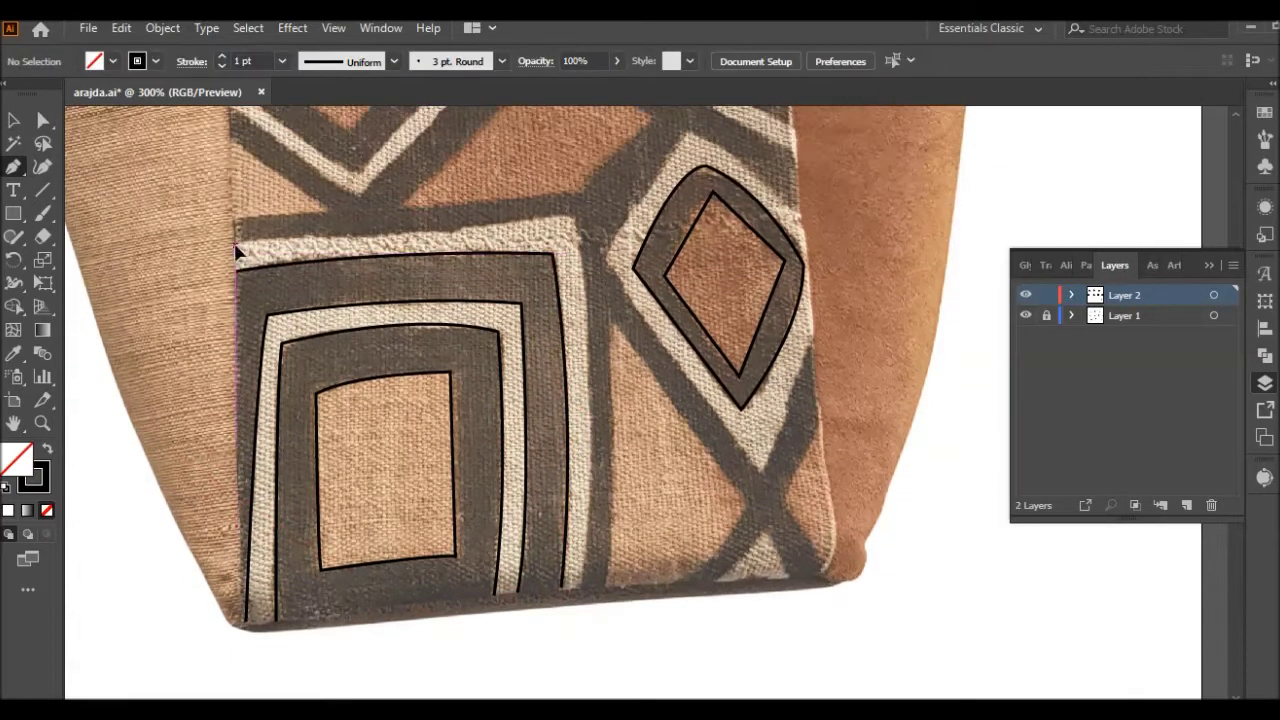
scroll(237, 253, up, 1)
click(237, 268)
click(572, 241)
drag(580, 610, 551, 693)
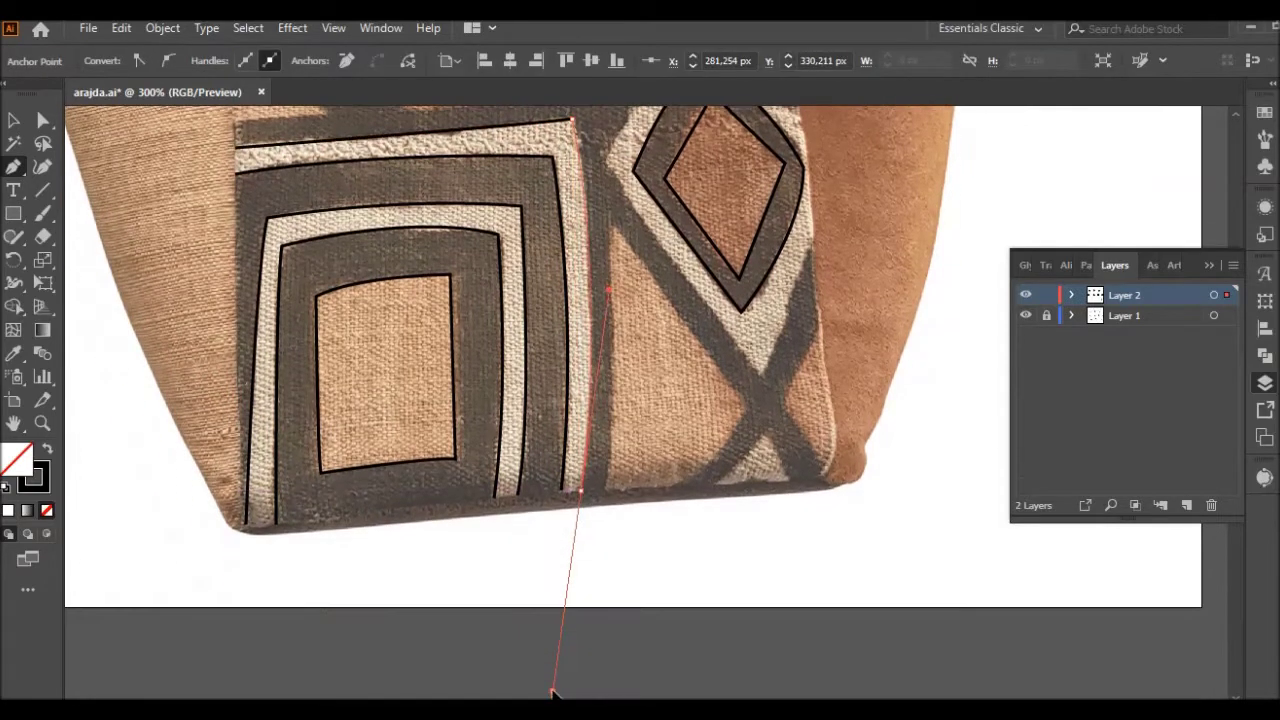
key(Escape)
Trace a path along the panel's bottom with a curved bottom corner
click(775, 485)
click(285, 517)
drag(200, 548, 245, 552)
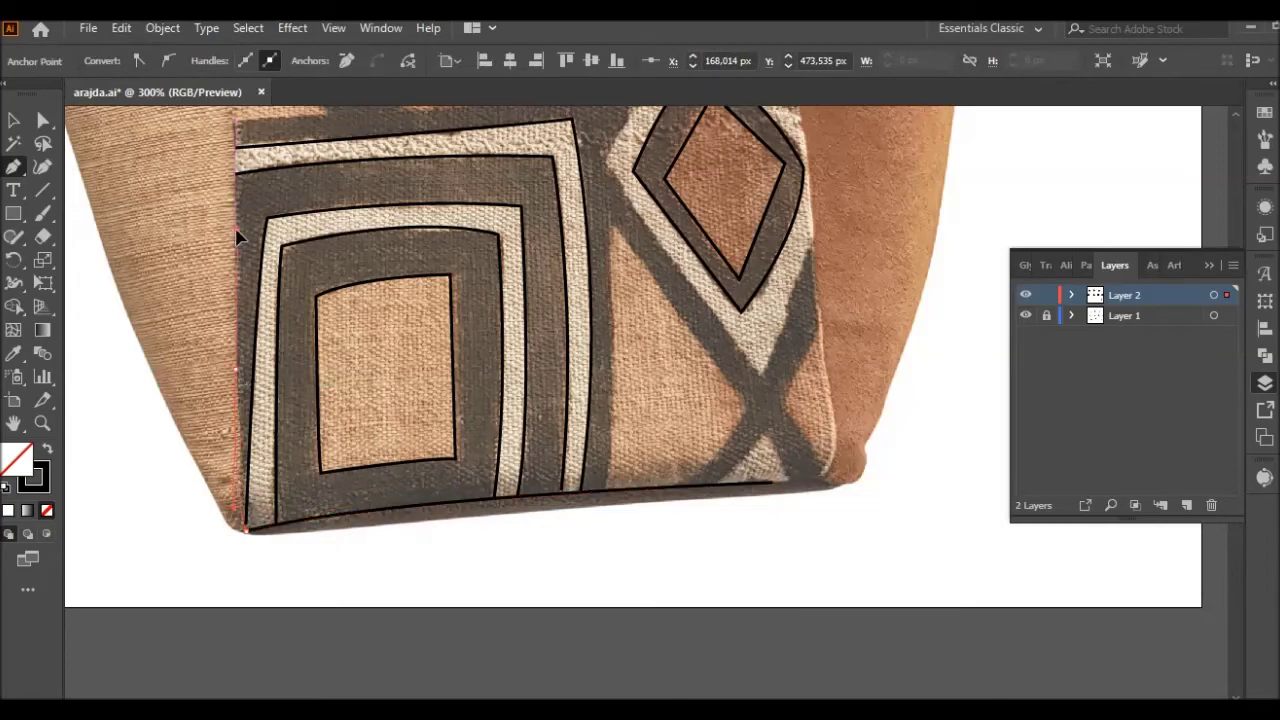
scroll(237, 236, up, 2)
scroll(237, 220, up, 3)
scroll(212, 210, down, 1)
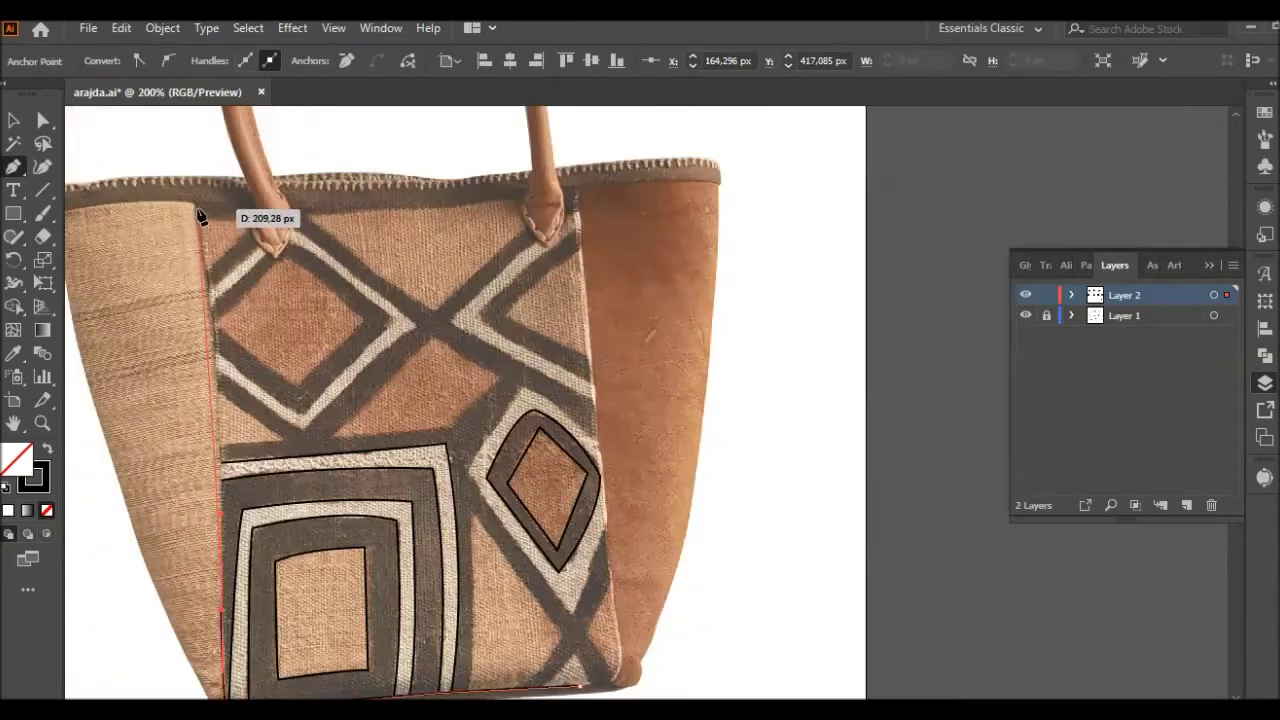
Curve the front panel's top edge and extend the outline up its right side
scroll(180, 158, up, 4)
scroll(149, 289, down, 2)
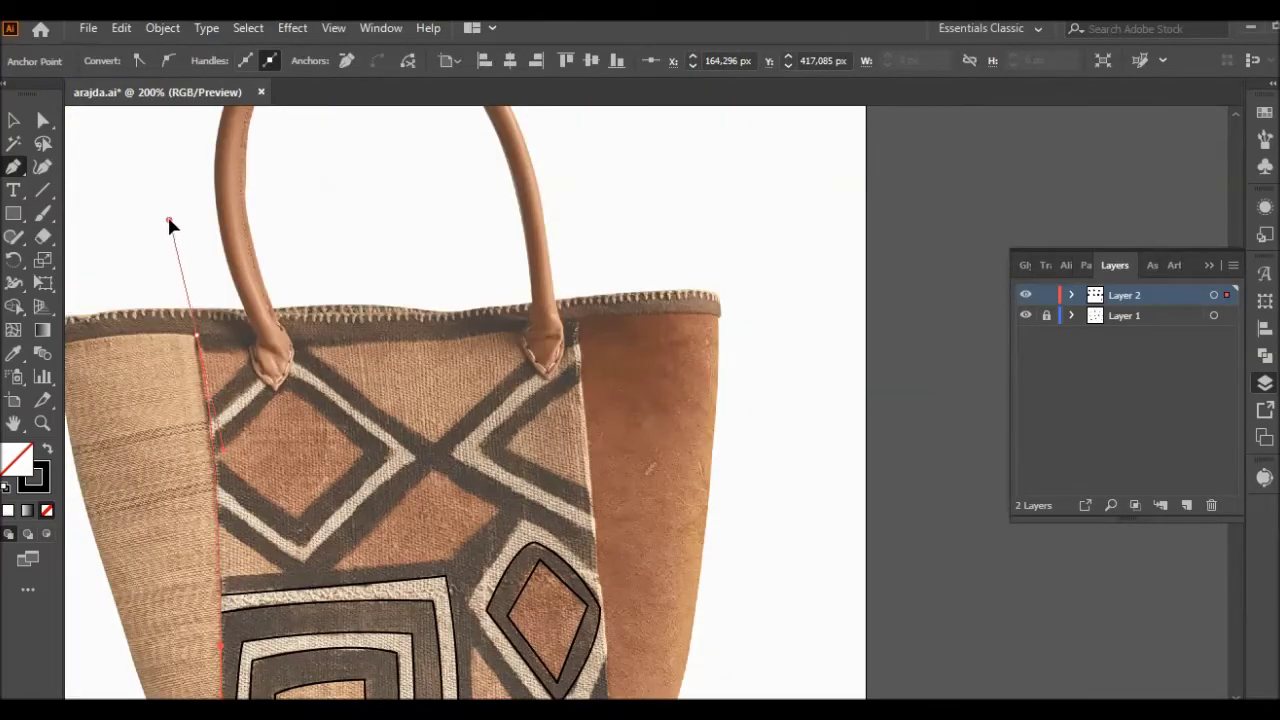
scroll(169, 225, down, 2)
scroll(229, 143, up, 3)
drag(173, 313, 290, 313)
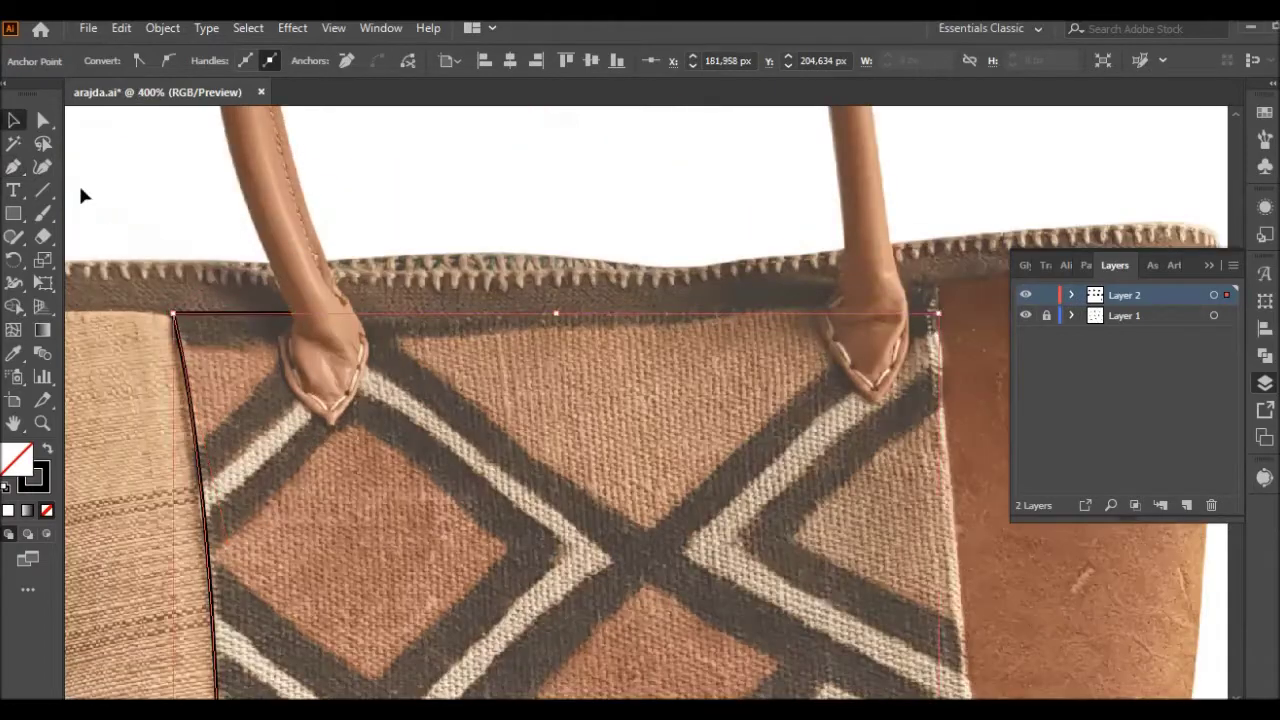
scroll(394, 549, down, 3)
scroll(345, 477, up, 3)
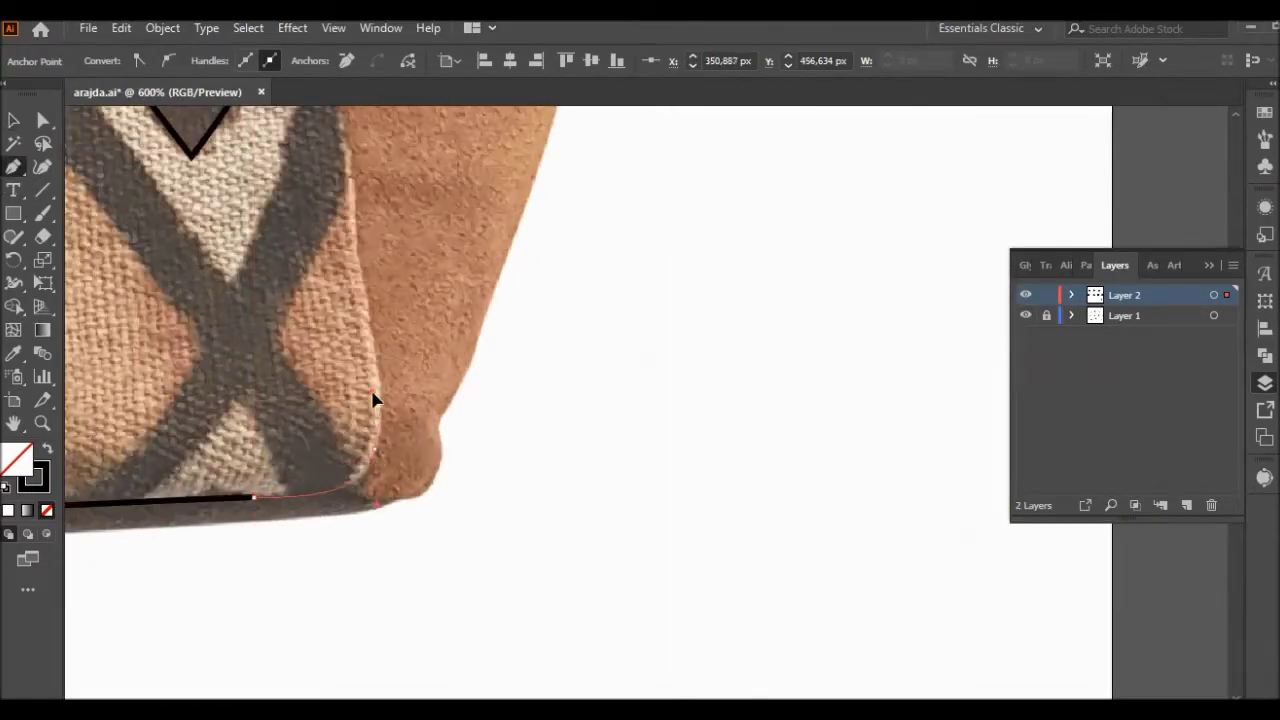
scroll(340, 125, up, 1)
click(336, 132)
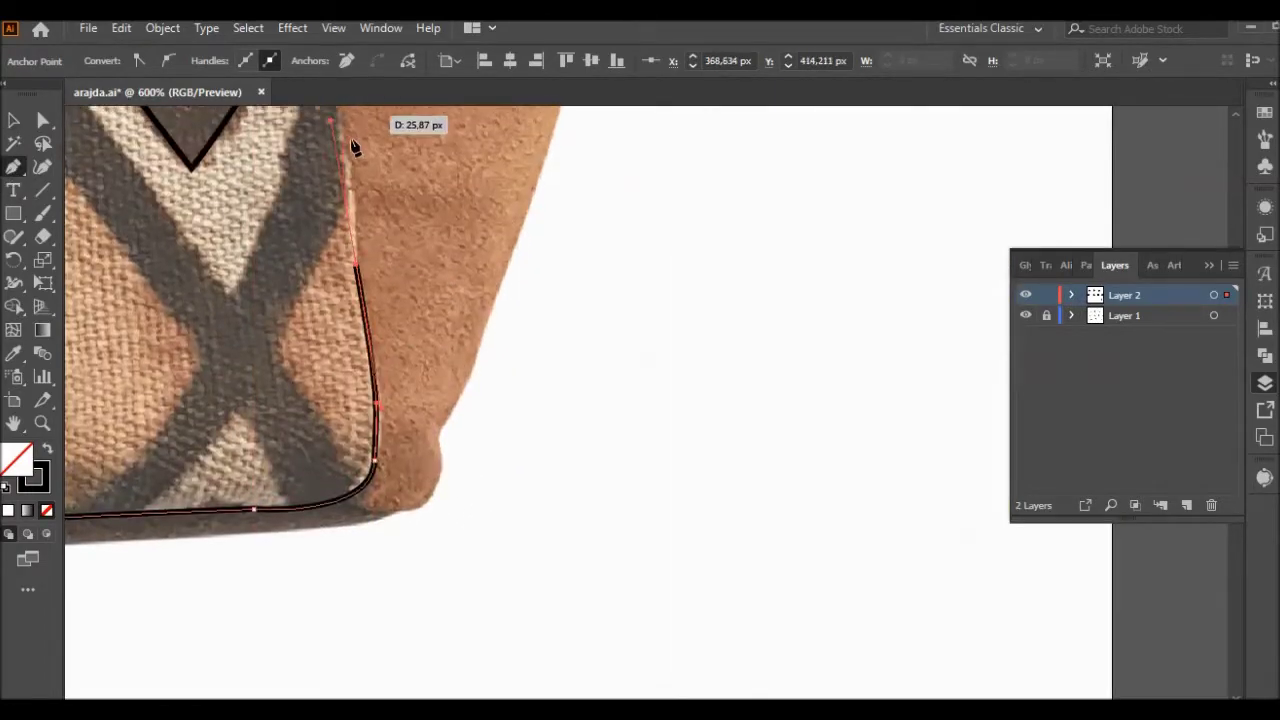
Carry the panel outline to its top edge, then begin curving along the right handle's base
scroll(351, 149, down, 2)
scroll(320, 150, up, 3)
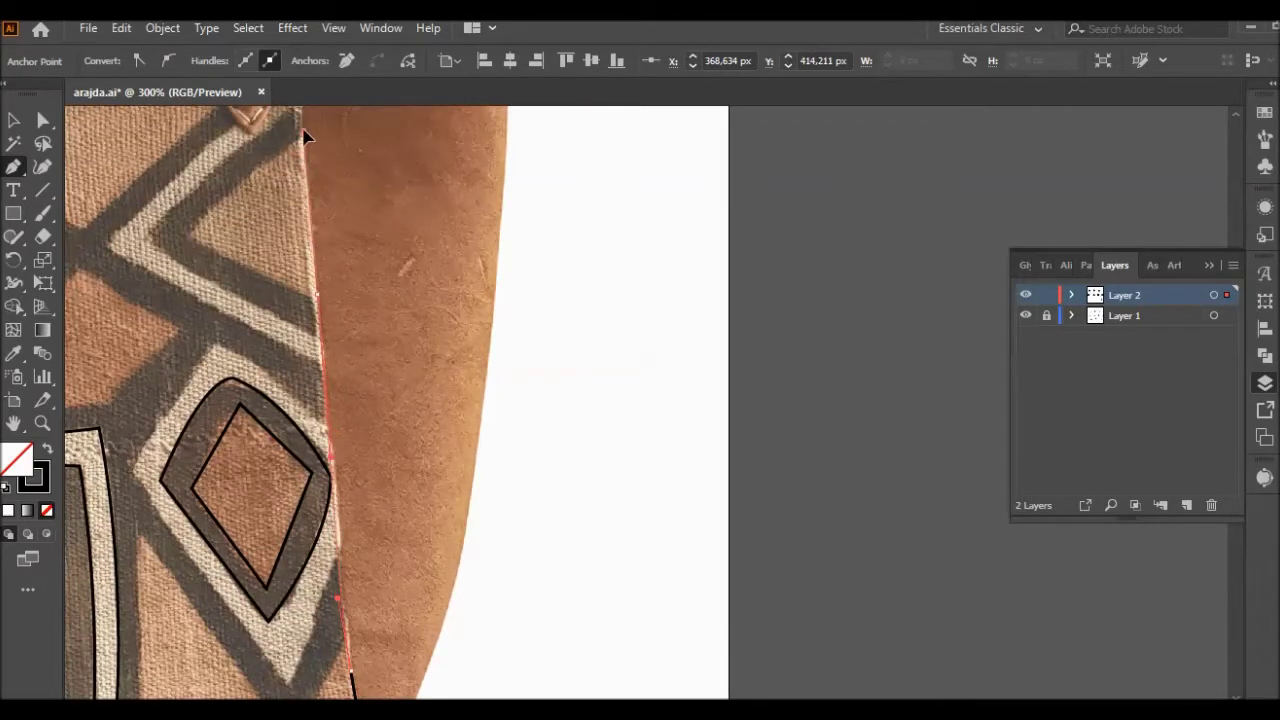
scroll(305, 133, up, 2)
scroll(303, 213, up, 1)
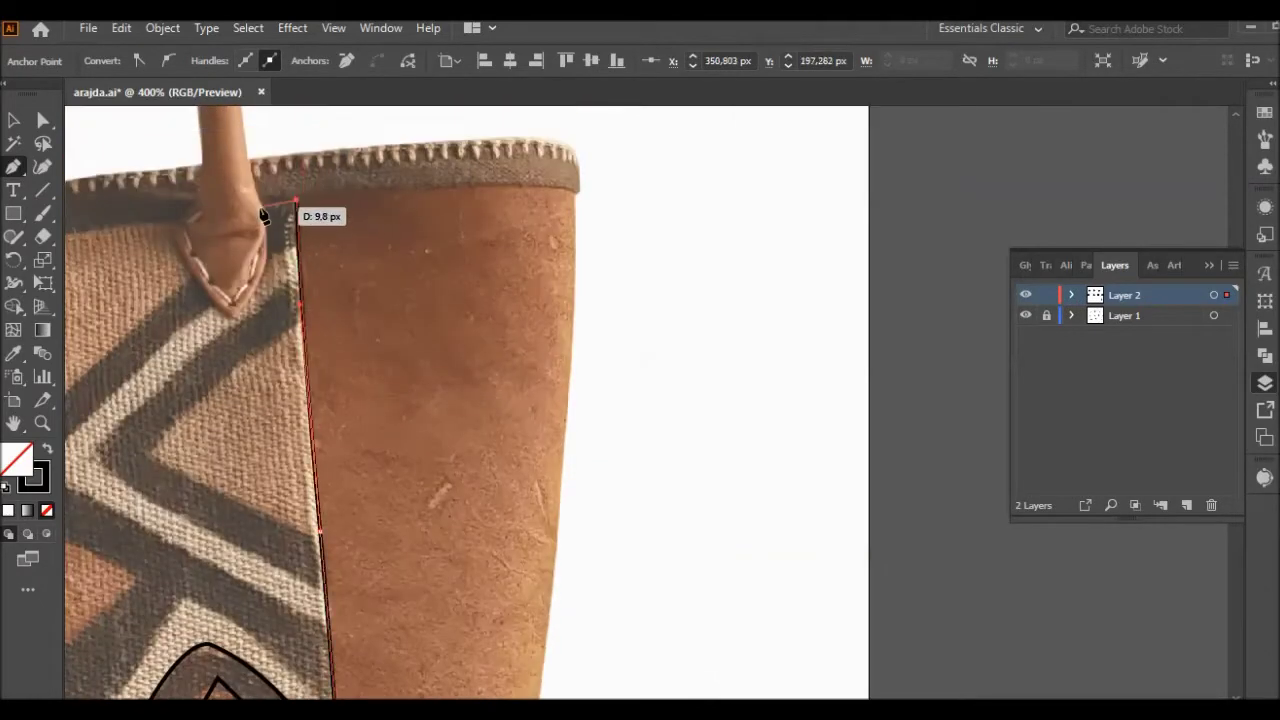
scroll(390, 267, down, 1)
scroll(660, 272, up, 3)
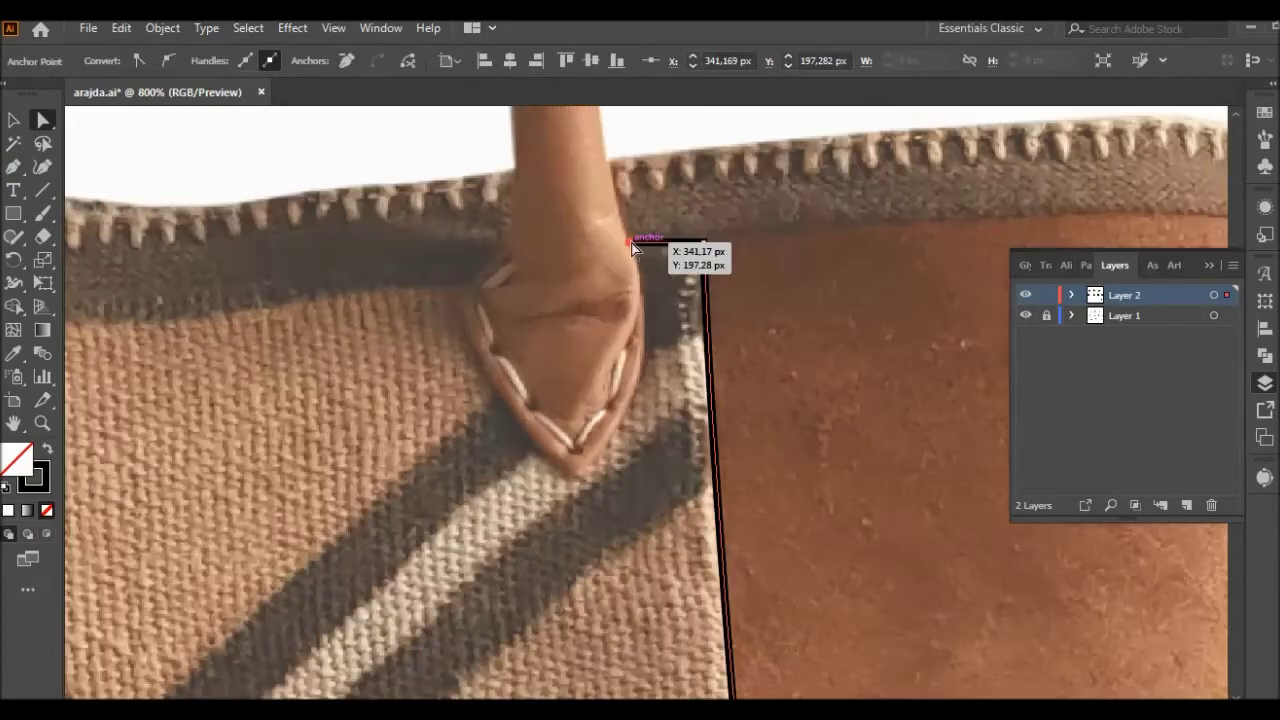
click(686, 353)
scroll(686, 353, down, 1)
click(252, 407)
scroll(858, 377, right, 1)
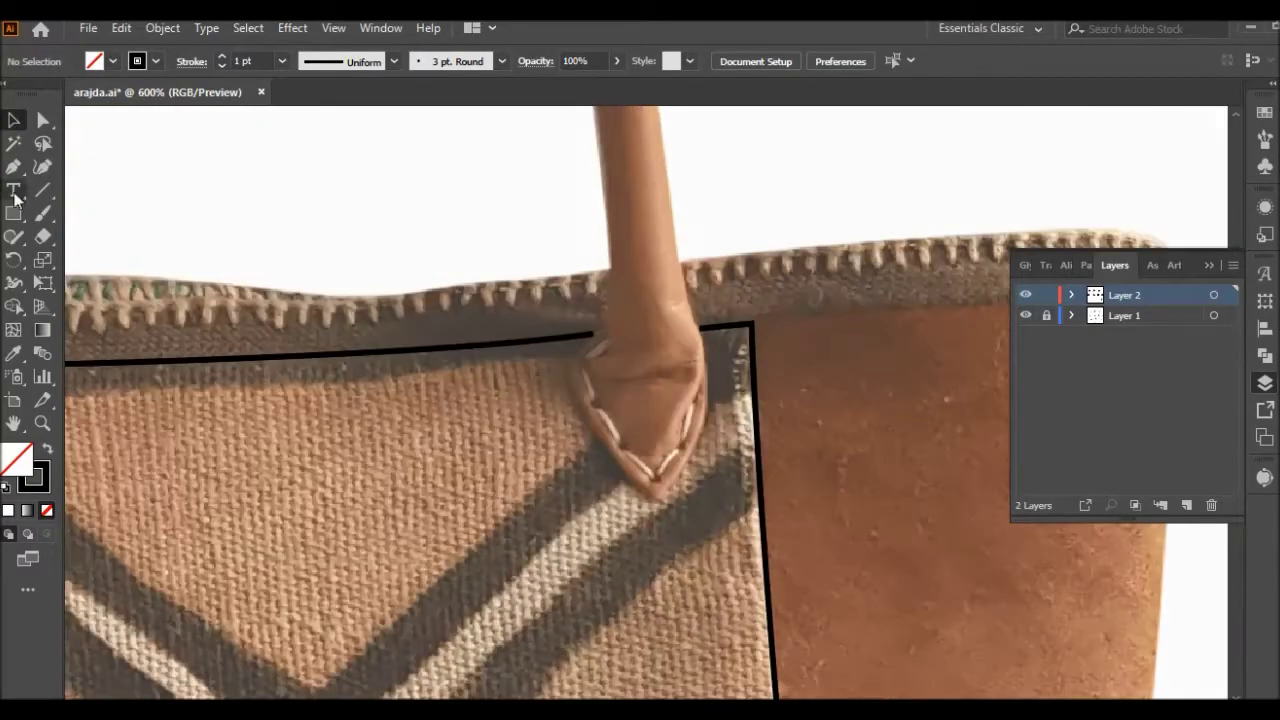
click(13, 167)
drag(655, 497, 706, 408)
Curve the handle path up from its base and over the handle's top arc
drag(697, 283, 604, 216)
scroll(680, 260, down, 4)
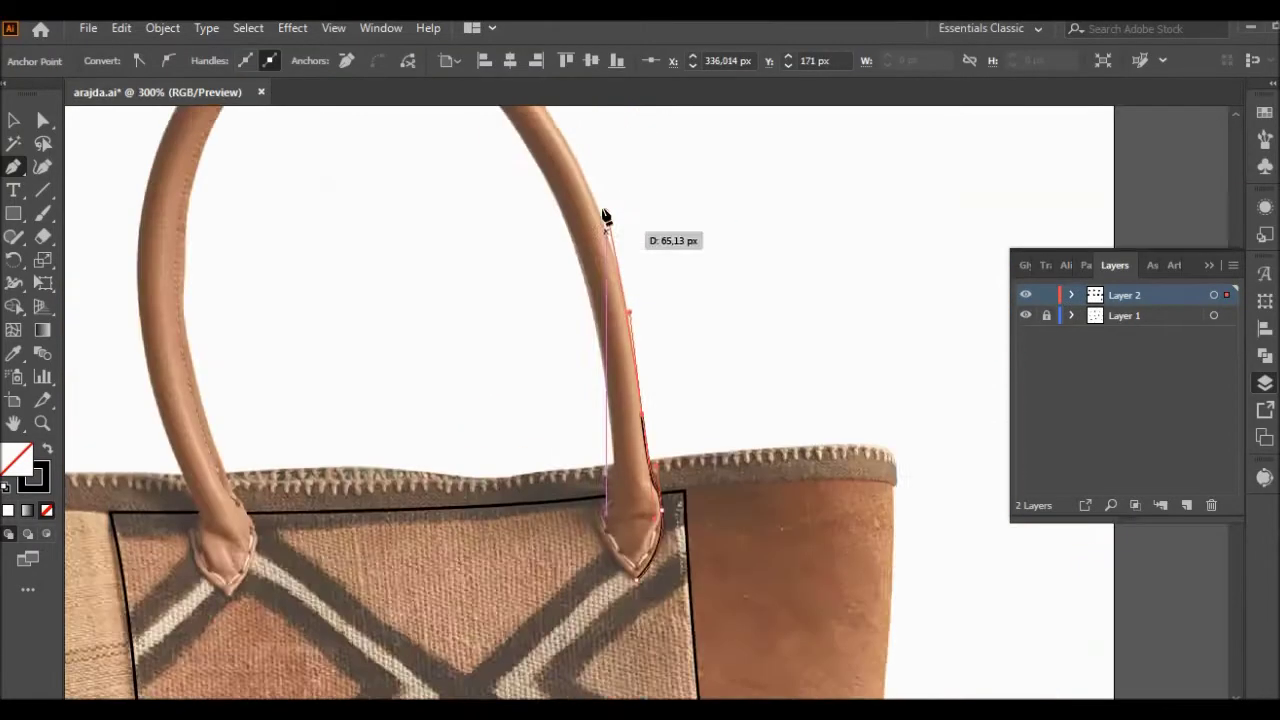
scroll(604, 216, up, 5)
mouse_move(346, 229)
mouse_down()
mouse_move(153, 231)
mouse_move(71, 349)
mouse_up()
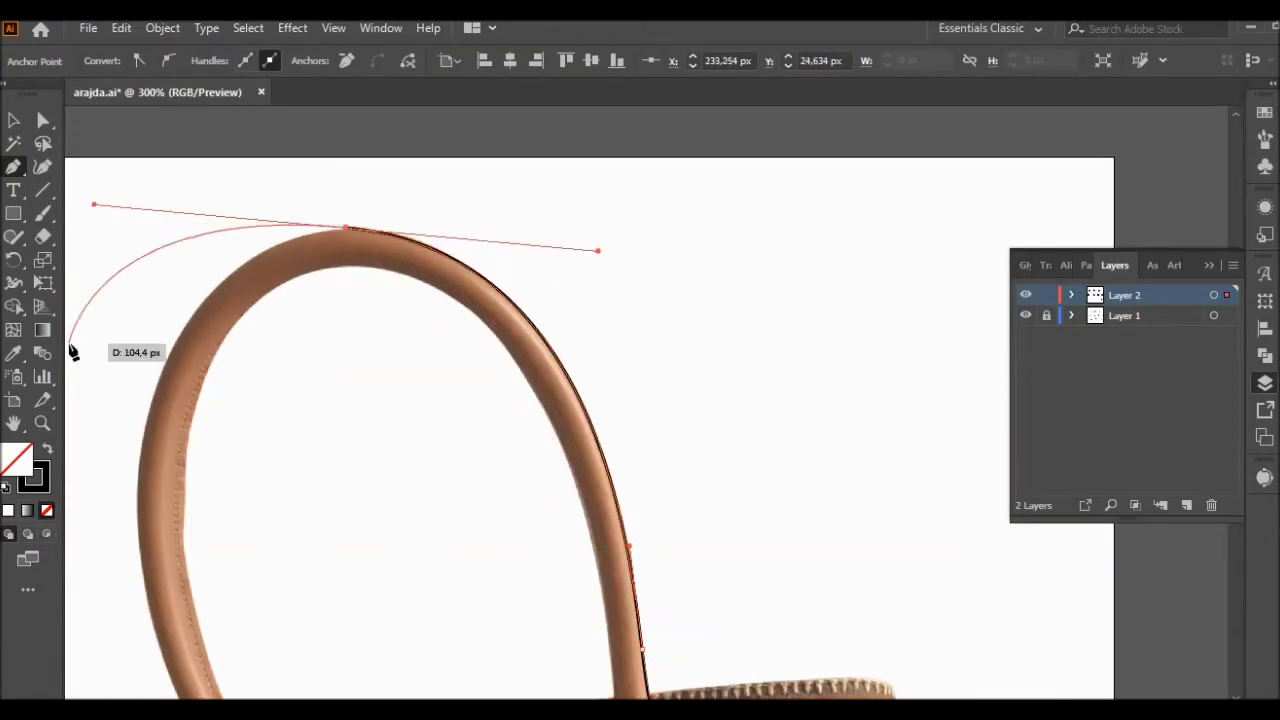
scroll(80, 450, down, 2)
mouse_move(108, 610)
mouse_down()
mouse_move(177, 555)
mouse_move(143, 413)
mouse_up()
scroll(137, 610, down, 3)
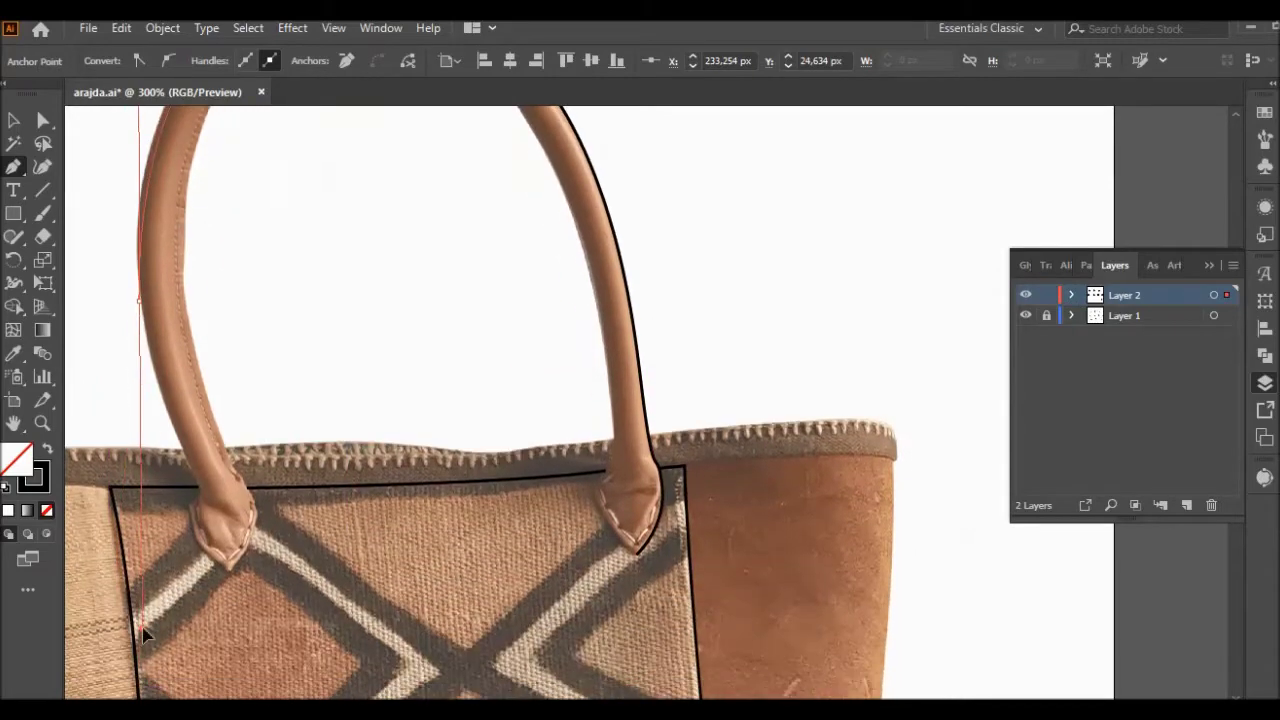
scroll(140, 560, down, 1)
scroll(150, 440, up, 1)
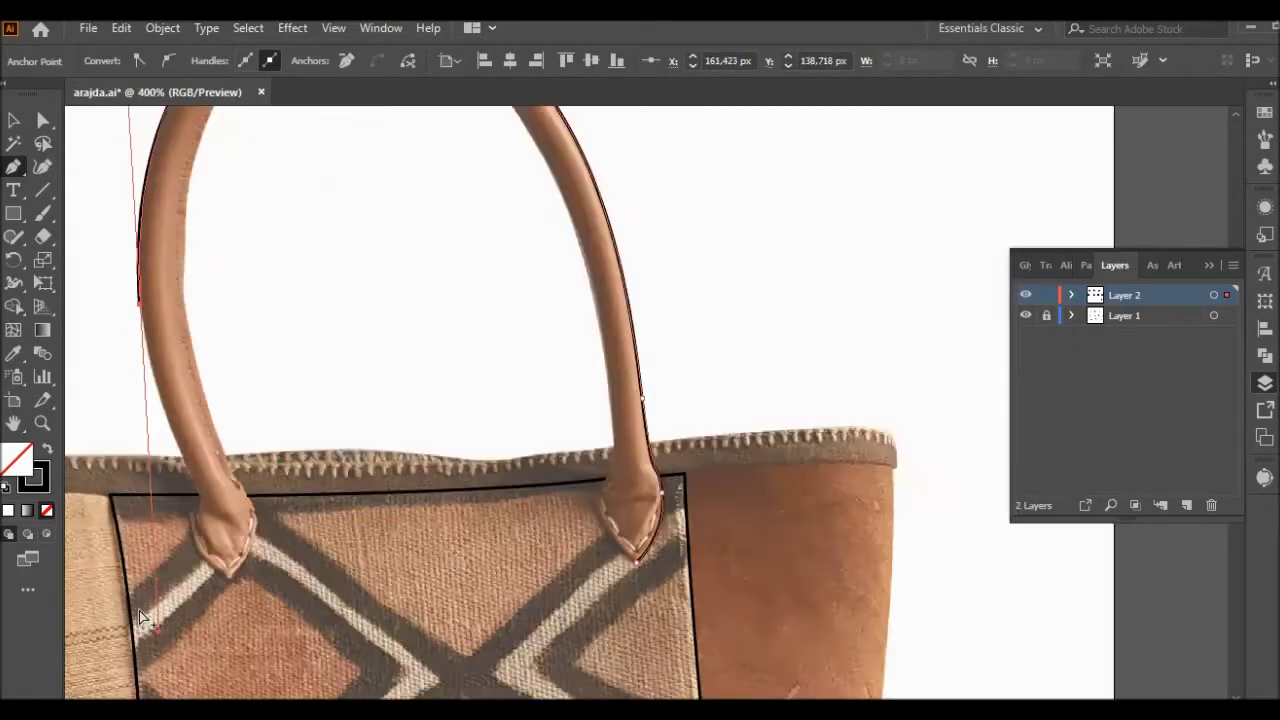
scroll(222, 467, up, 1)
Curve the outline around the left leather tab with an anchor at its tip
drag(220, 484, 274, 560)
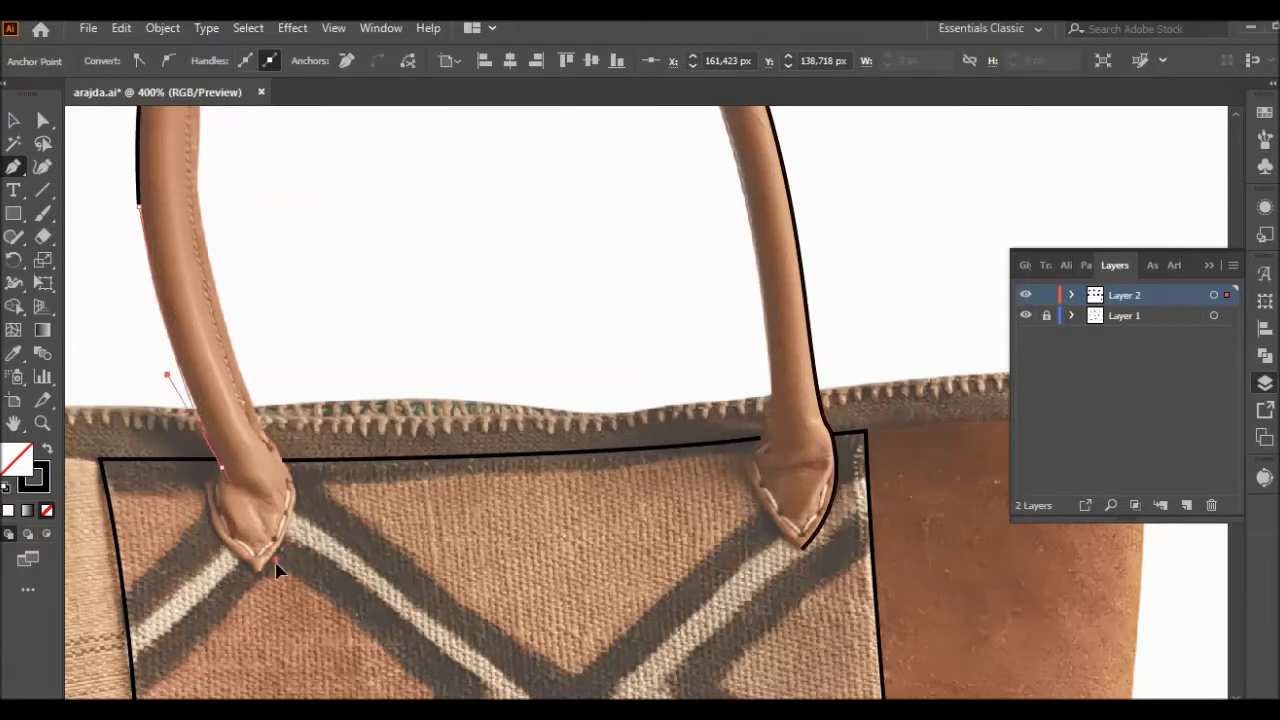
drag(221, 466, 216, 432)
scroll(210, 560, up, 2)
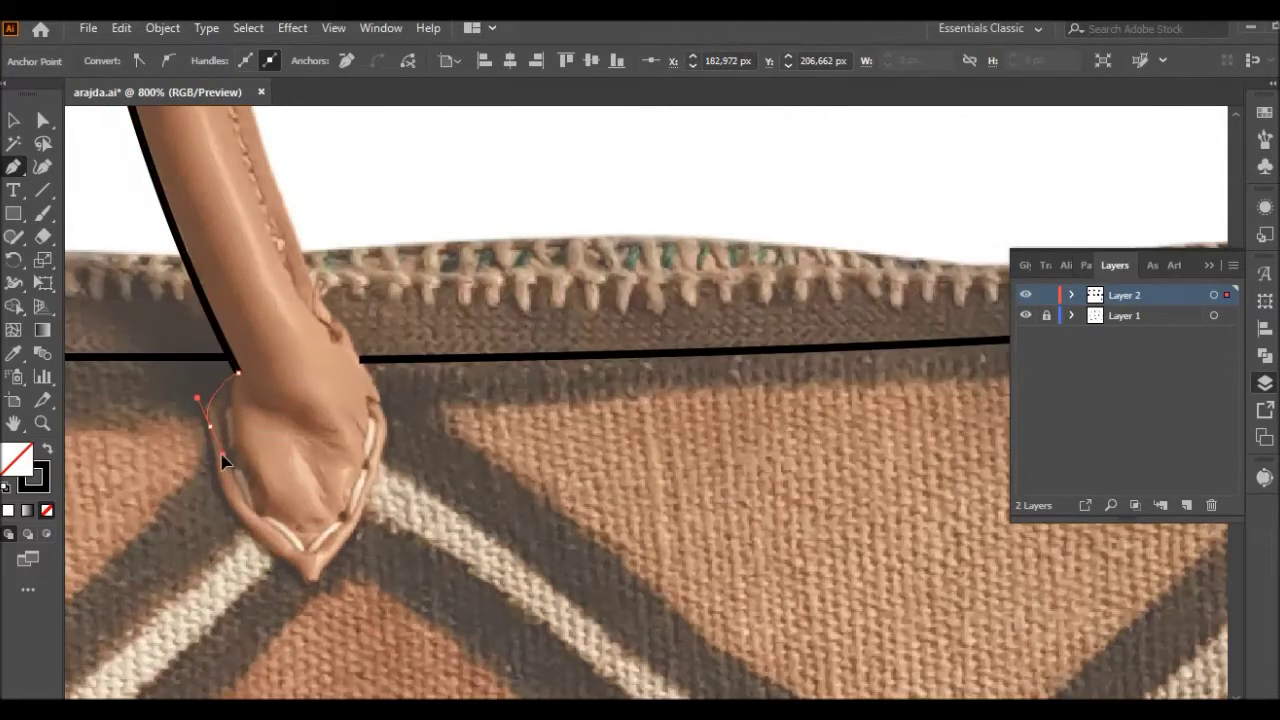
drag(311, 578, 331, 593)
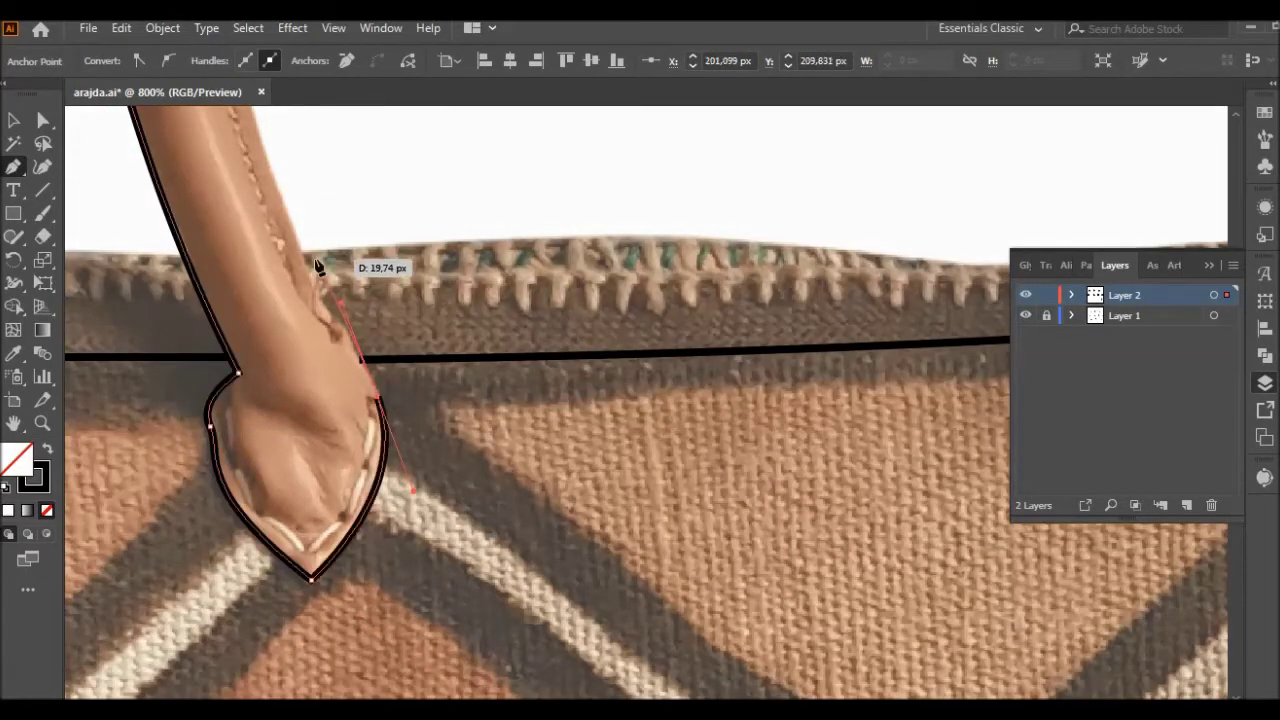
scroll(243, 157, up, 3)
scroll(200, 343, up, 3)
scroll(203, 338, down, 2)
drag(230, 533, 203, 338)
Follow the handle's inner edge and anchor it where the handle meets the bag
scroll(203, 338, up, 3)
drag(411, 155, 651, 141)
scroll(716, 128, up, 2)
scroll(629, 320, down, 1)
drag(449, 363, 624, 305)
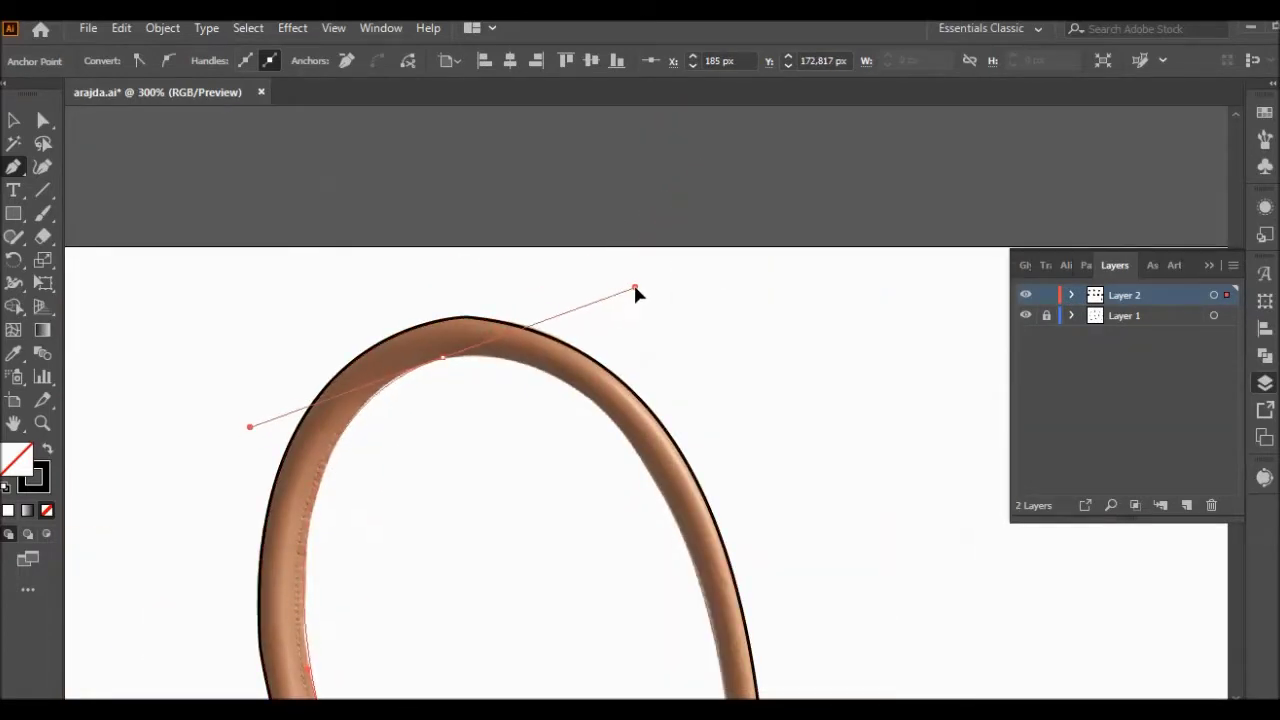
scroll(633, 290, down, 2)
scroll(660, 480, down, 1)
drag(641, 296, 636, 434)
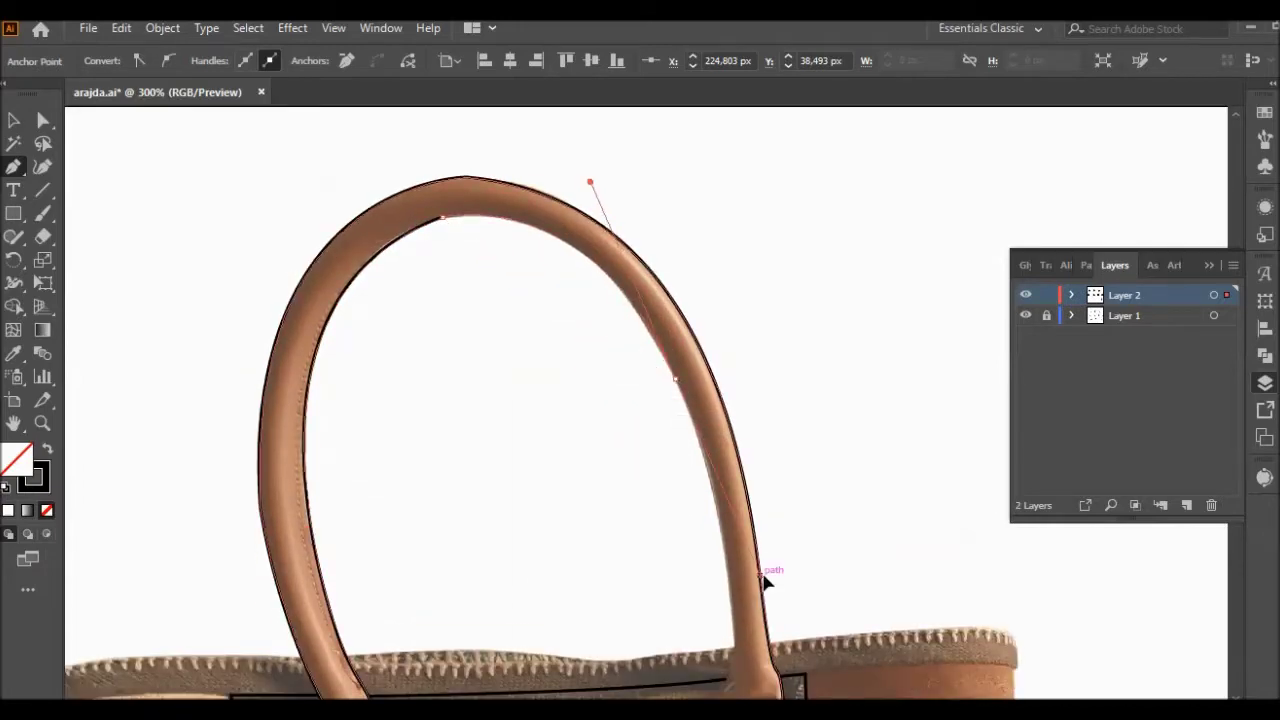
scroll(765, 571, up, 1)
drag(730, 578, 718, 600)
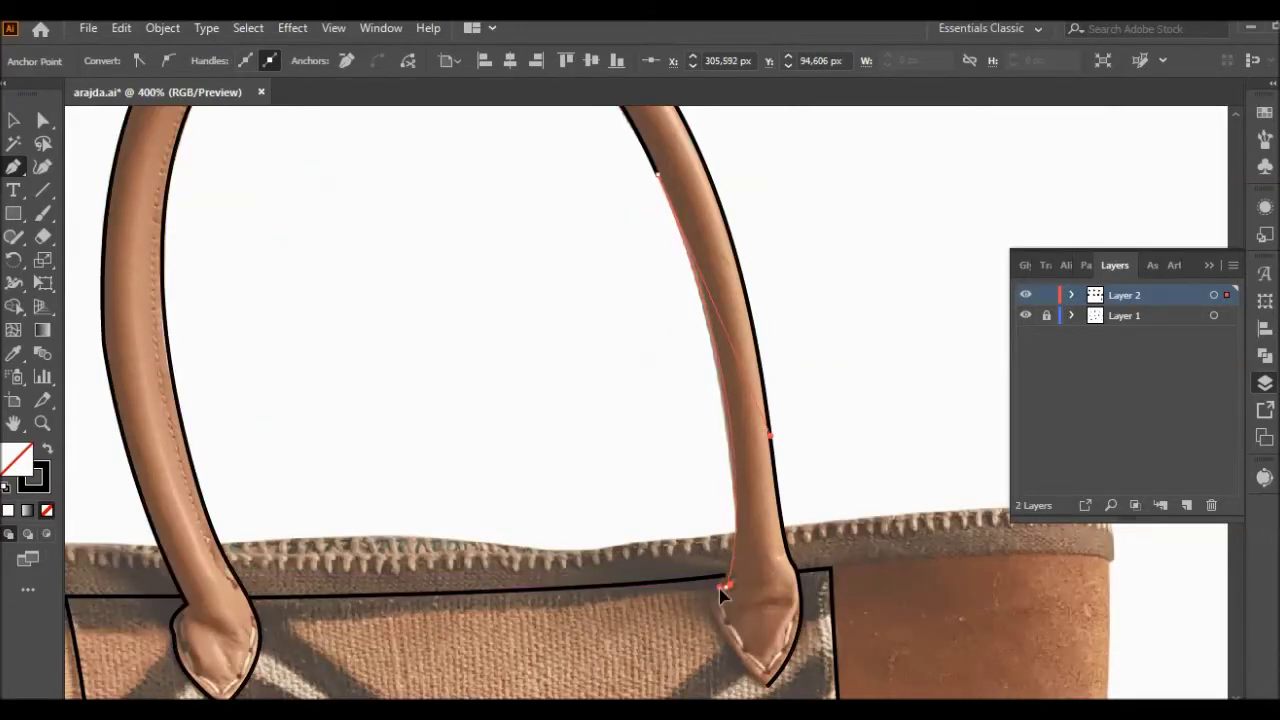
Curve the outline around the right leather tab and end the handle path
scroll(760, 640, down, 1)
scroll(849, 663, up, 2)
scroll(900, 640, down, 1)
drag(830, 235, 815, 124)
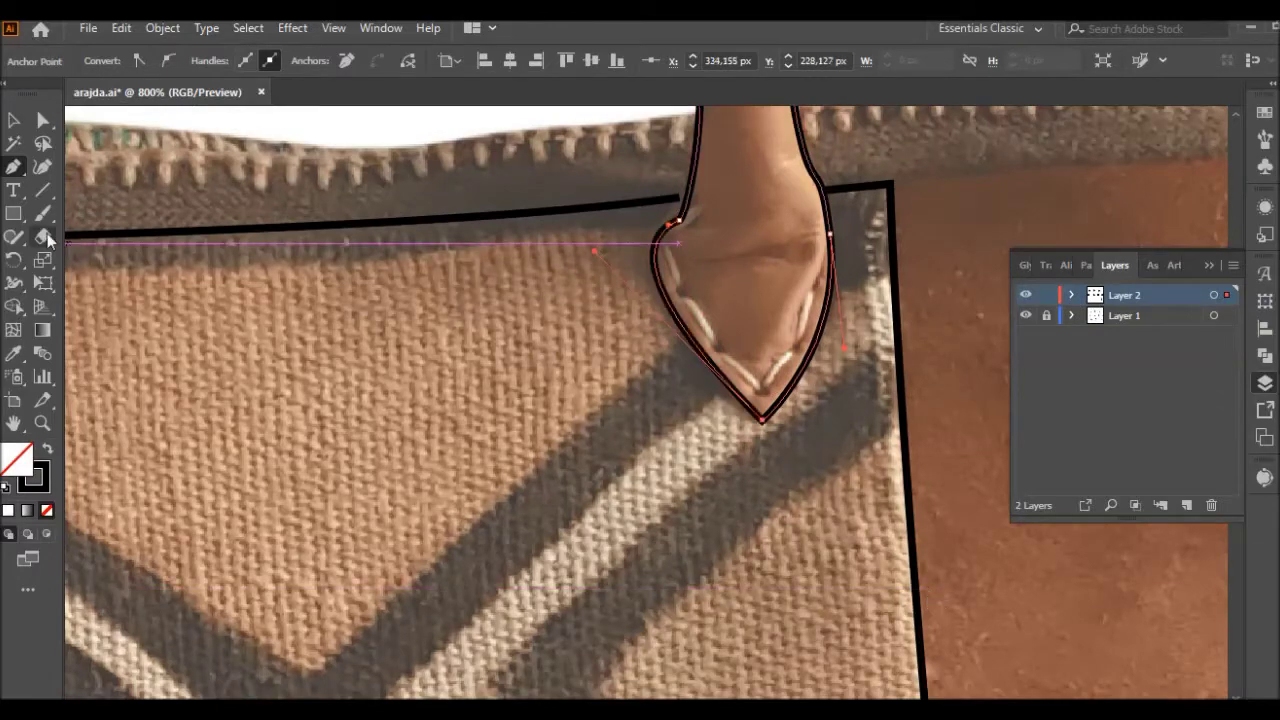
click(760, 420)
Select the handle outline's anchor points with Direct Selection for reshaping
ctrl+click(824, 483)
scroll(400, 384, right, 3)
scroll(400, 384, up, 1)
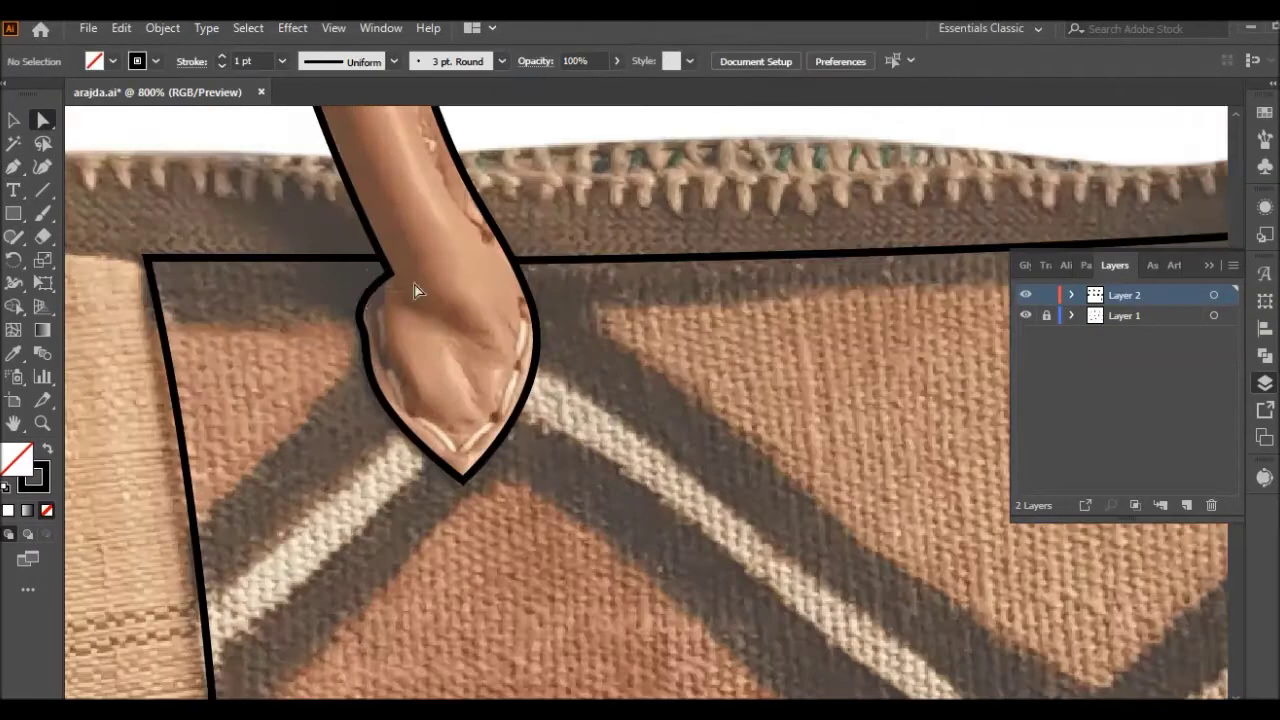
click(400, 390)
scroll(486, 457, down, 4)
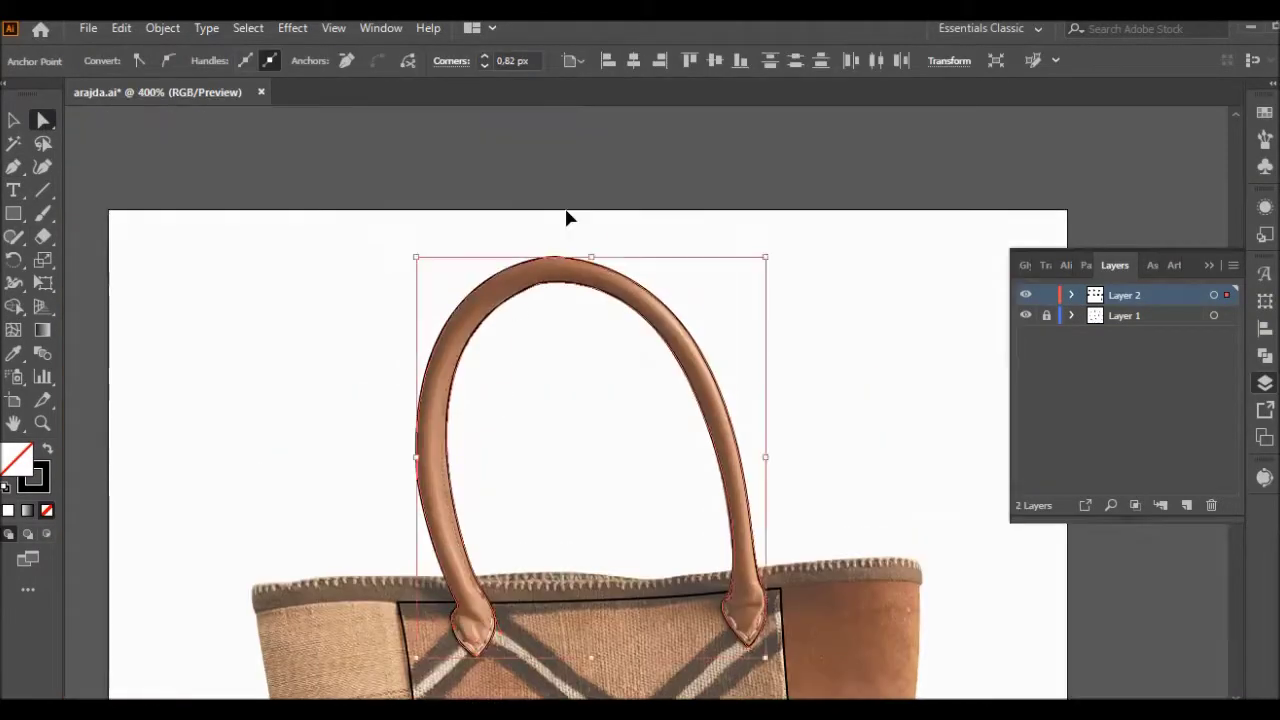
Set the whole handle outline's stroke weight to 1.5 pt
scroll(566, 218, up, 2)
click(483, 474)
click(491, 457)
click(464, 455)
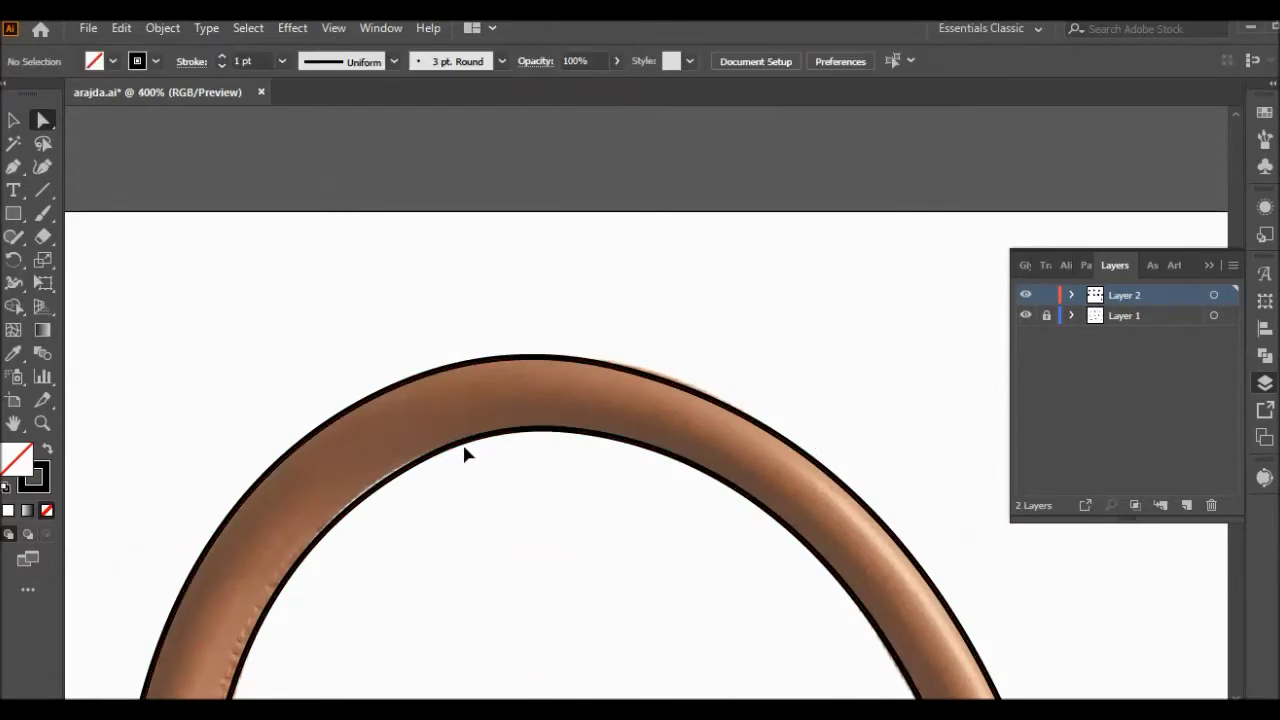
scroll(430, 430, down, 2)
click(547, 601)
click(245, 61)
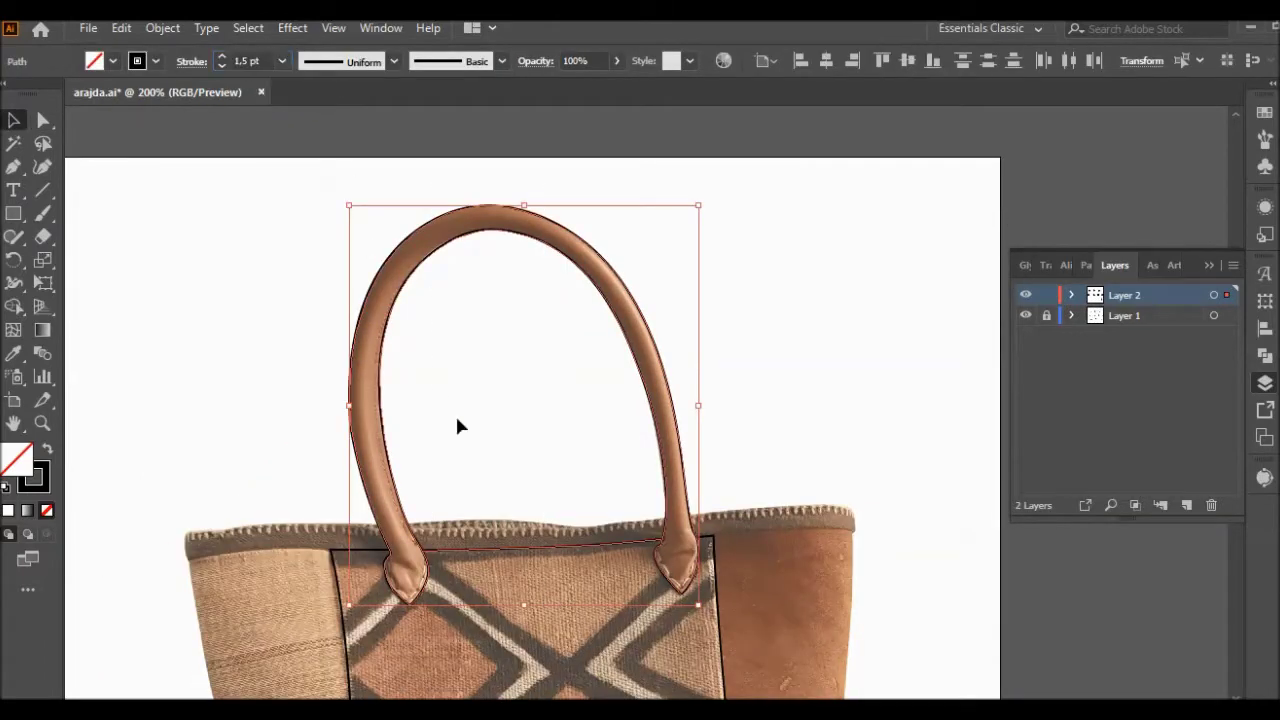
click(458, 427)
Drag the stripe line's bottom anchor onto the front panel's bottom edge
scroll(455, 440, down, 1)
scroll(500, 560, down, 2)
scroll(230, 480, up, 3)
key(a)
scroll(230, 433, up, 1)
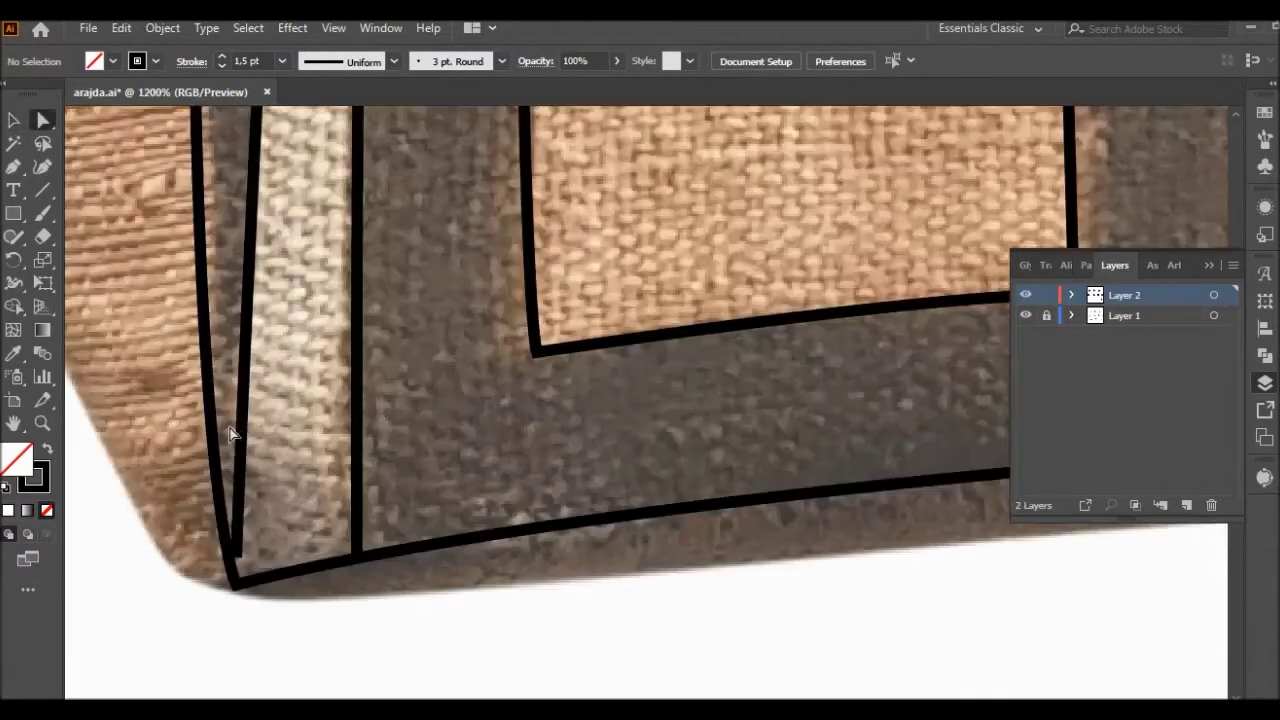
click(236, 555)
scroll(314, 391, down, 3)
scroll(672, 461, up, 2)
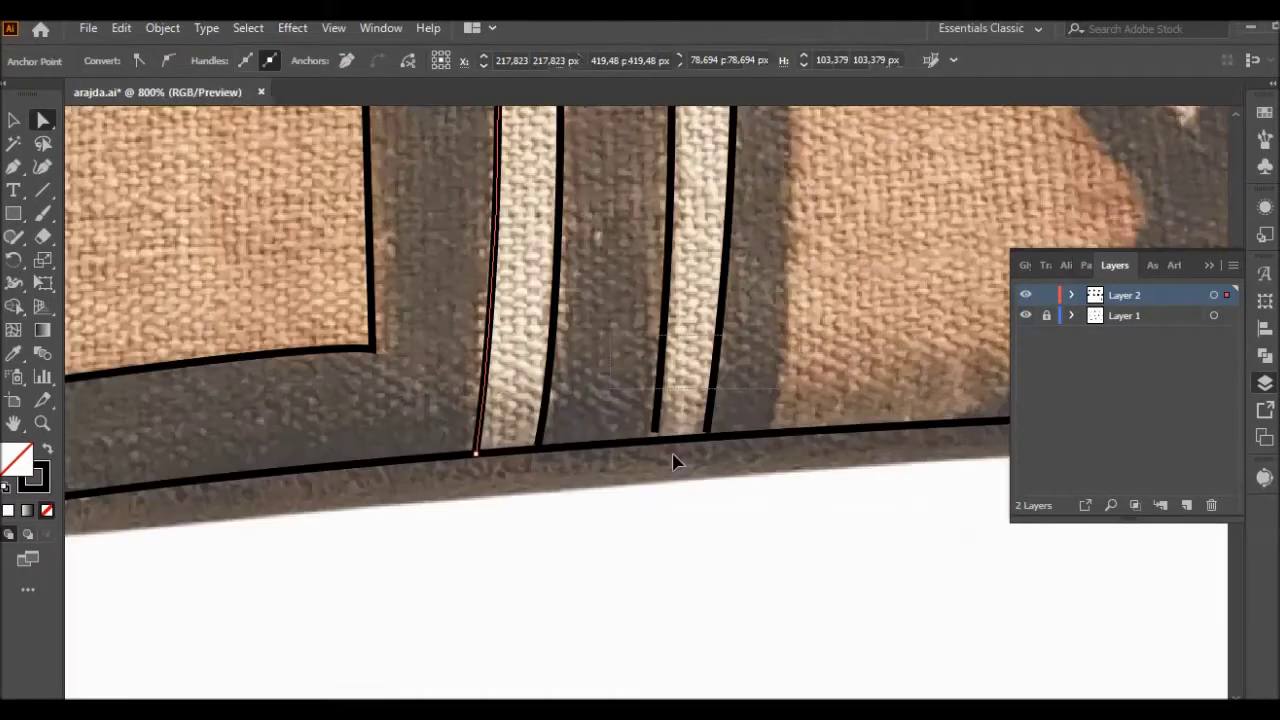
scroll(672, 461, up, 1)
drag(737, 409, 290, 432)
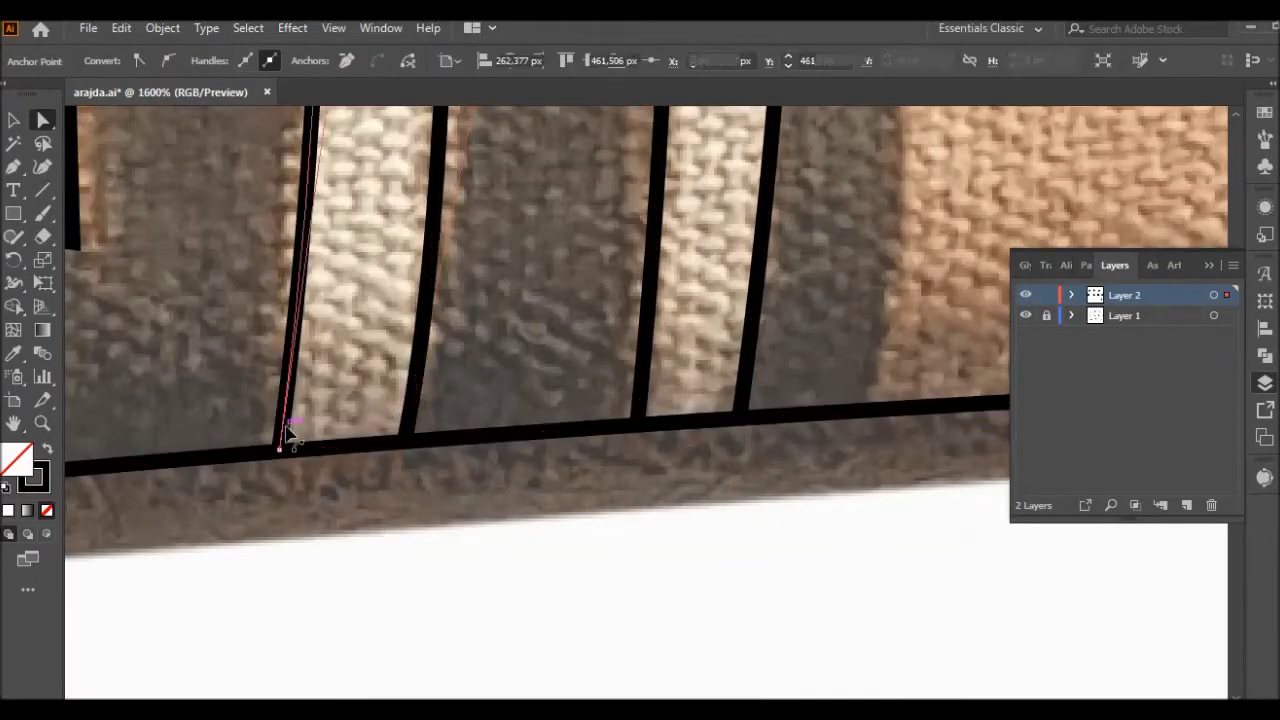
With the Pen tool, outline the small triangle on the bag's bottom edge beside the X
key(p)
scroll(290, 432, down, 4)
scroll(466, 354, up, 2)
scroll(608, 543, up, 1)
click(532, 545)
click(618, 501)
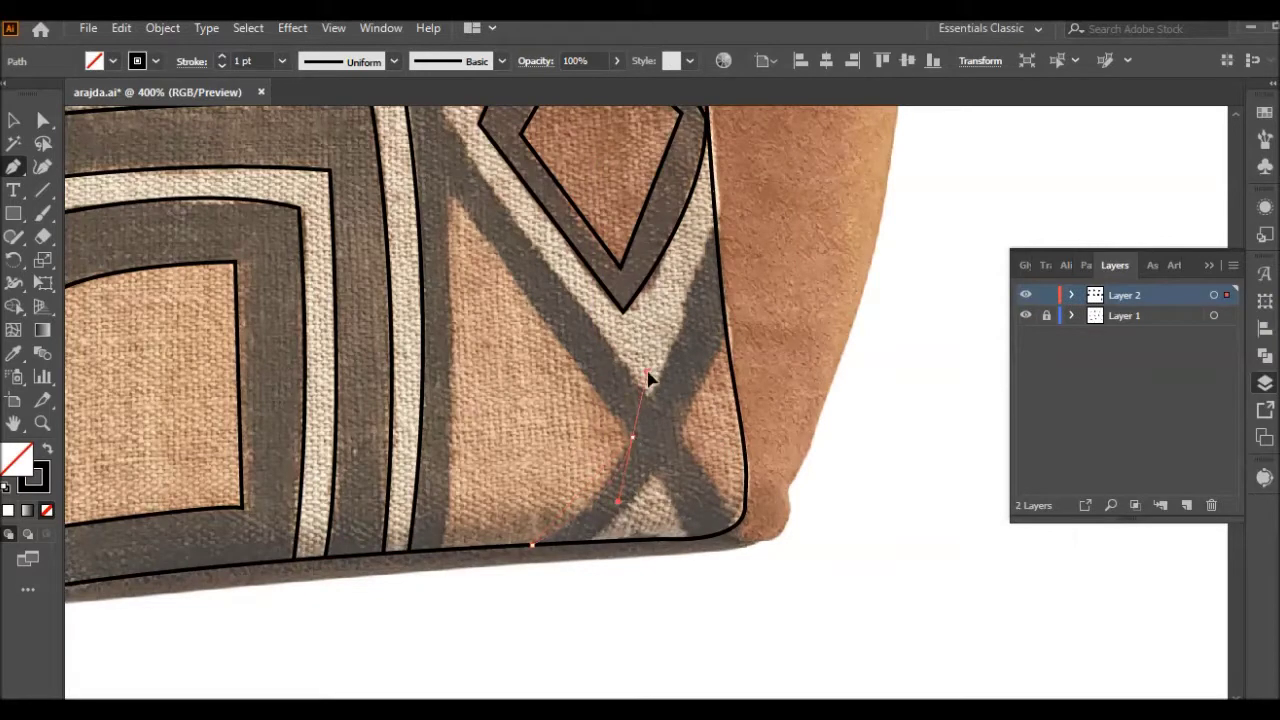
click(632, 437)
scroll(540, 350, up, 1)
drag(440, 598, 423, 665)
ctrl+click(562, 405)
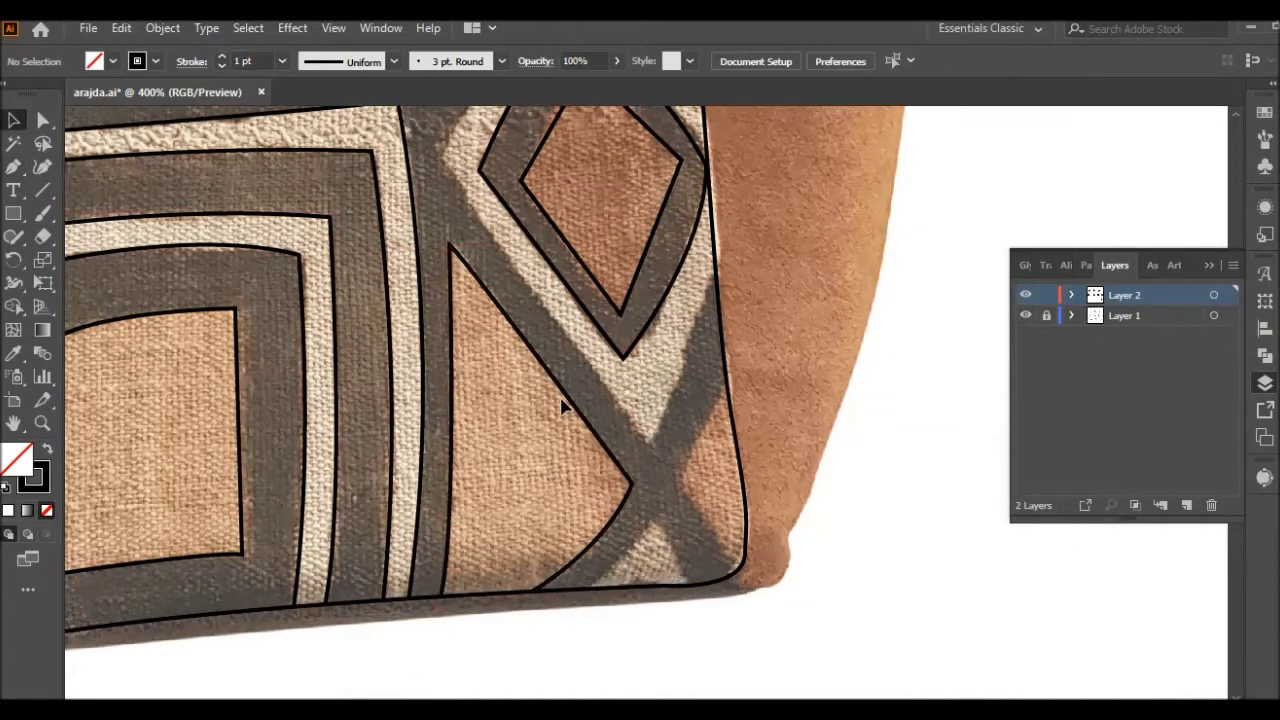
Outline the X's arms out toward the bag's rounded lower-right corner
click(592, 587)
click(657, 525)
click(686, 584)
click(737, 568)
drag(692, 505, 694, 503)
scroll(943, 500, up, 1)
scroll(800, 450, up, 2)
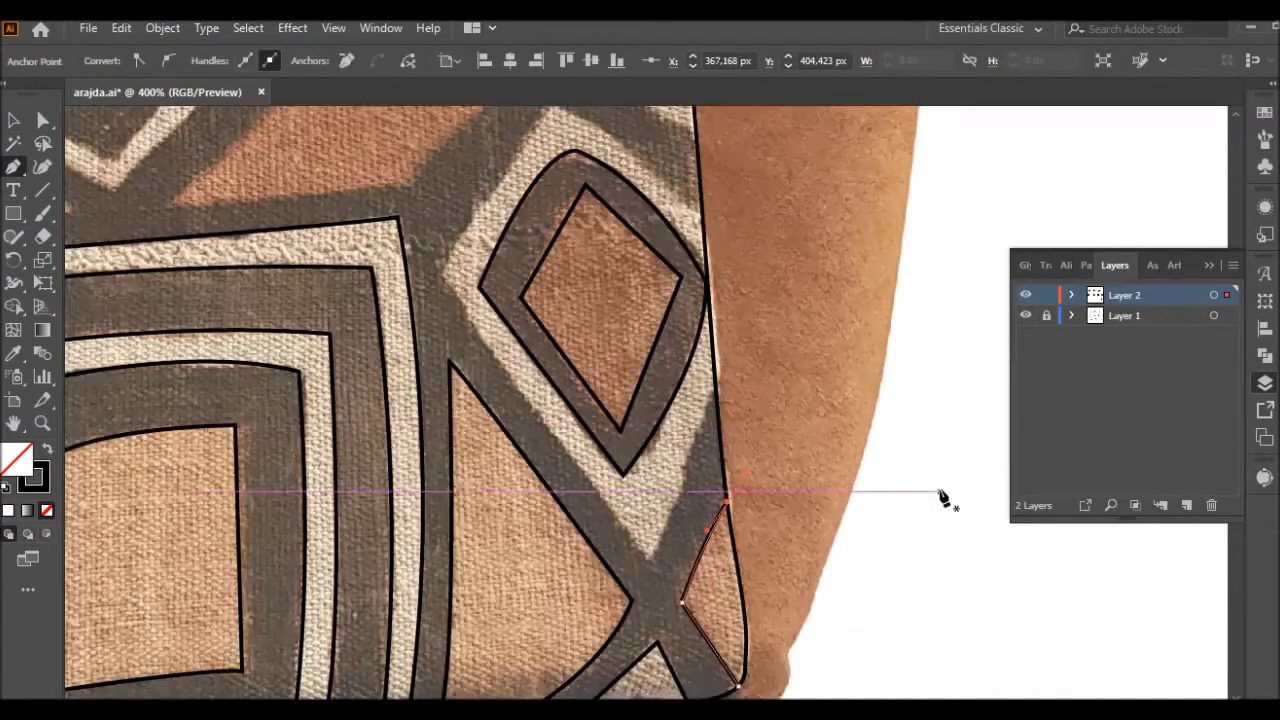
Continue that outline through the X junction and around the diamond band's edges and apex
click(644, 566)
click(443, 285)
scroll(500, 278, up, 5)
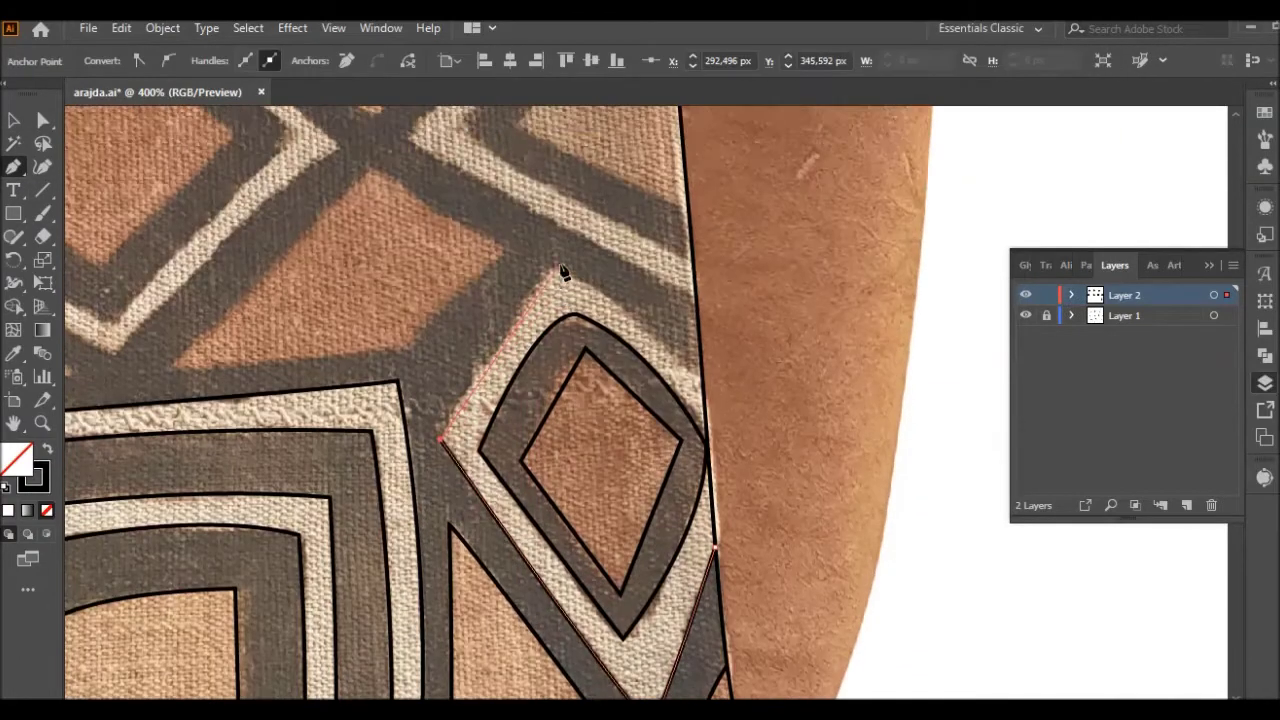
click(557, 270)
drag(702, 390, 598, 305)
scroll(598, 305, up, 3)
Close a band shape on the left side and start the next pattern outline below the handles
click(170, 463)
click(403, 440)
click(368, 266)
click(170, 463)
scroll(300, 450, down, 4)
scroll(300, 450, up, 4)
click(251, 441)
click(240, 302)
click(410, 416)
scroll(643, 310, up, 3)
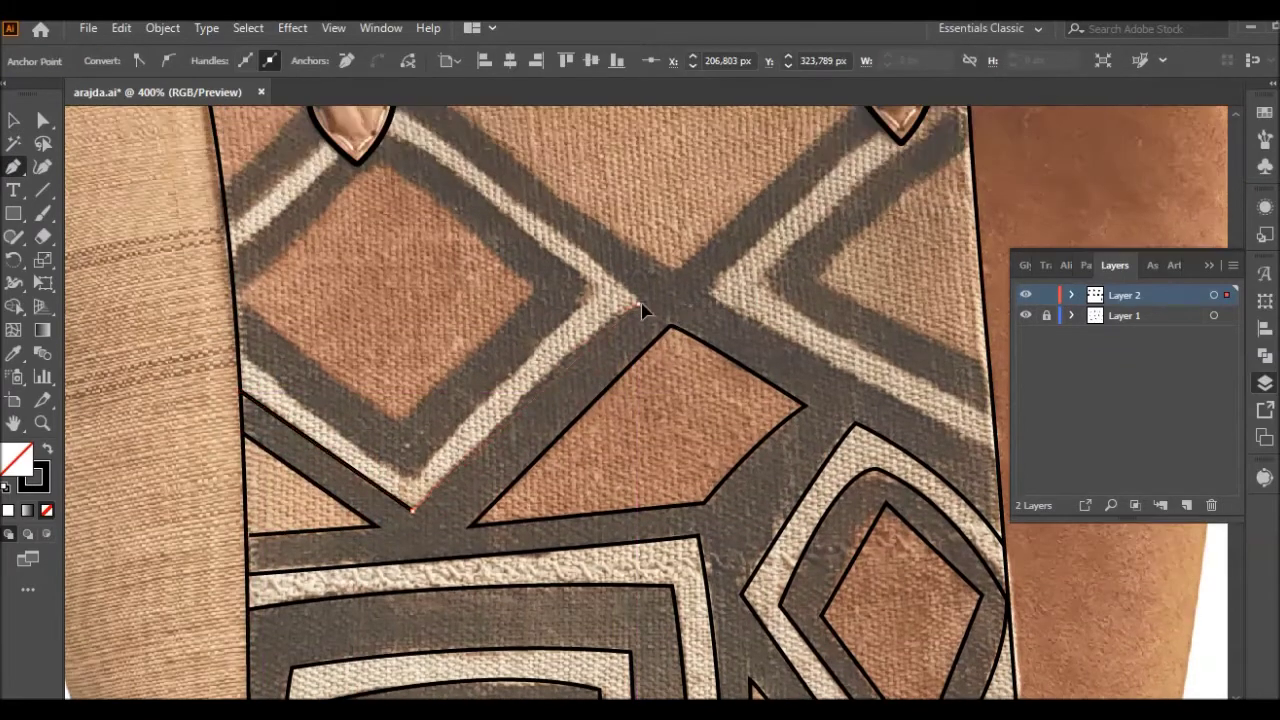
Extend the band outline up into the left handle's tip and down to the bag's left edge
click(638, 305)
scroll(660, 300, up, 4)
drag(390, 228, 45, 150)
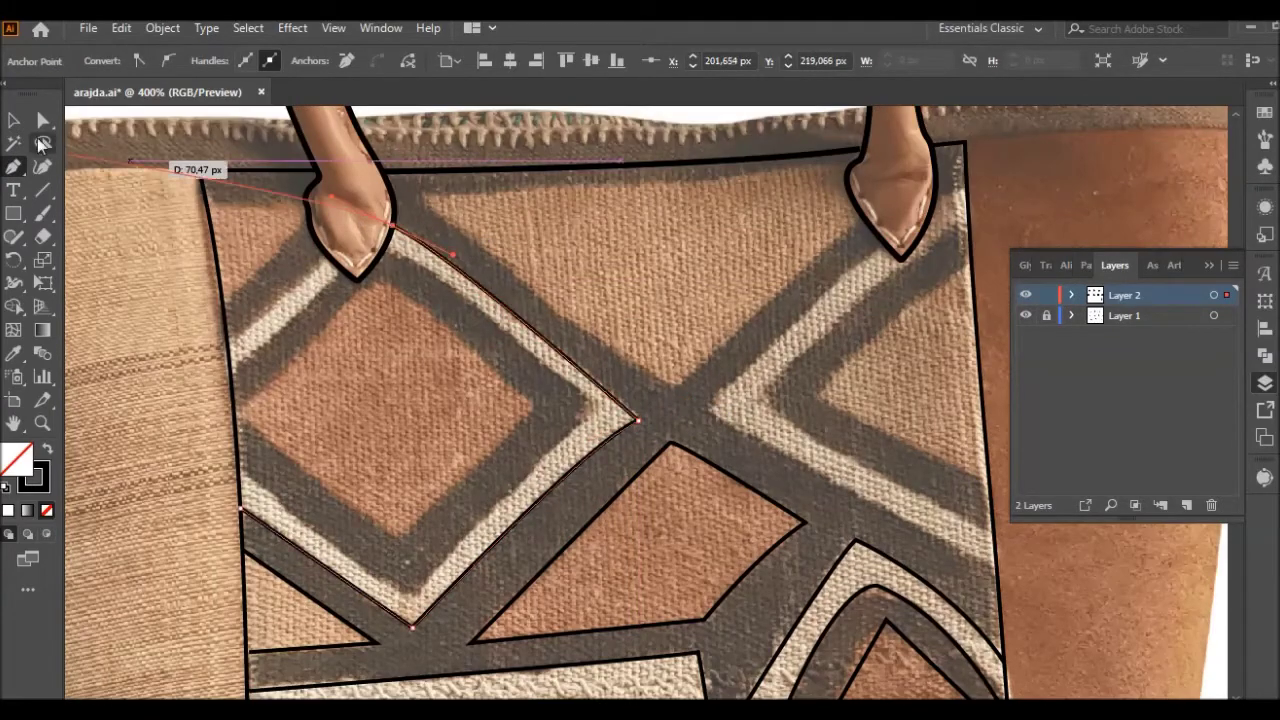
scroll(320, 245, up, 2)
click(228, 390)
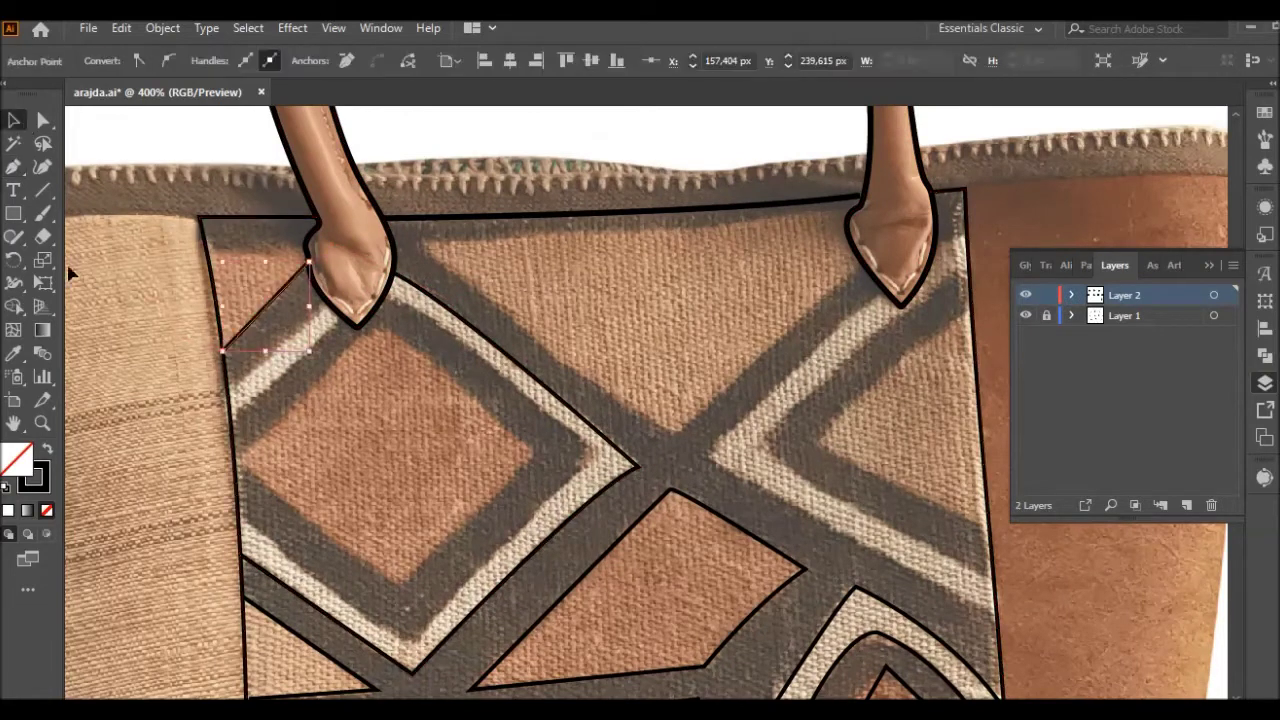
key(Escape)
Draw open lines from the handle tip to the left edge and from the diamond's bottom vertex
click(343, 318)
click(230, 425)
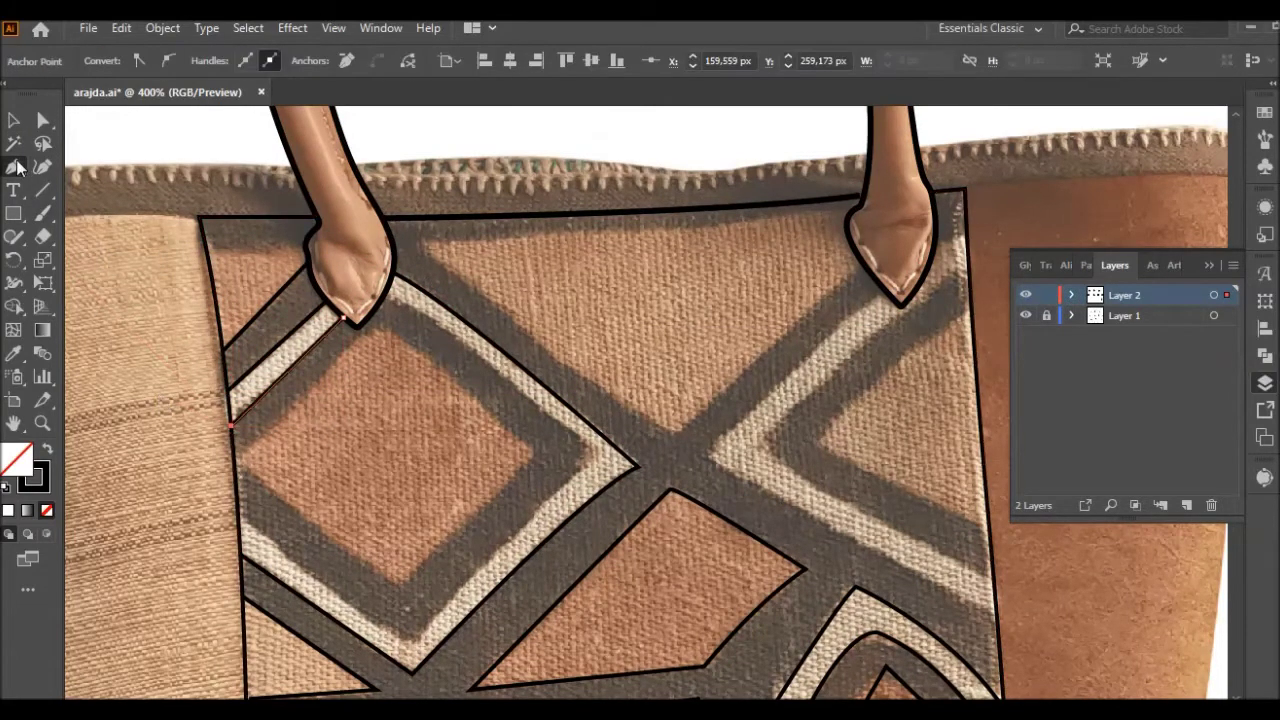
key(Escape)
click(414, 646)
click(598, 456)
key(Escape)
Outline the closed inner diamond under the left handle
click(404, 586)
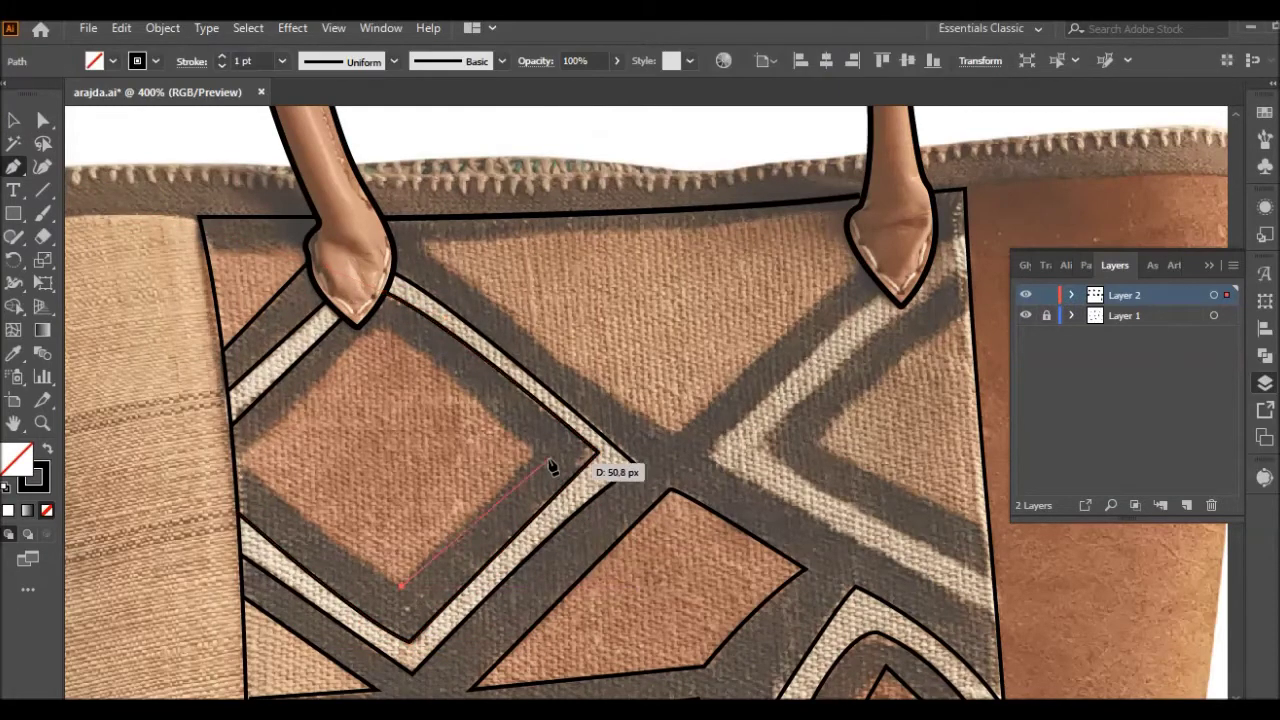
click(535, 455)
drag(381, 326, 388, 338)
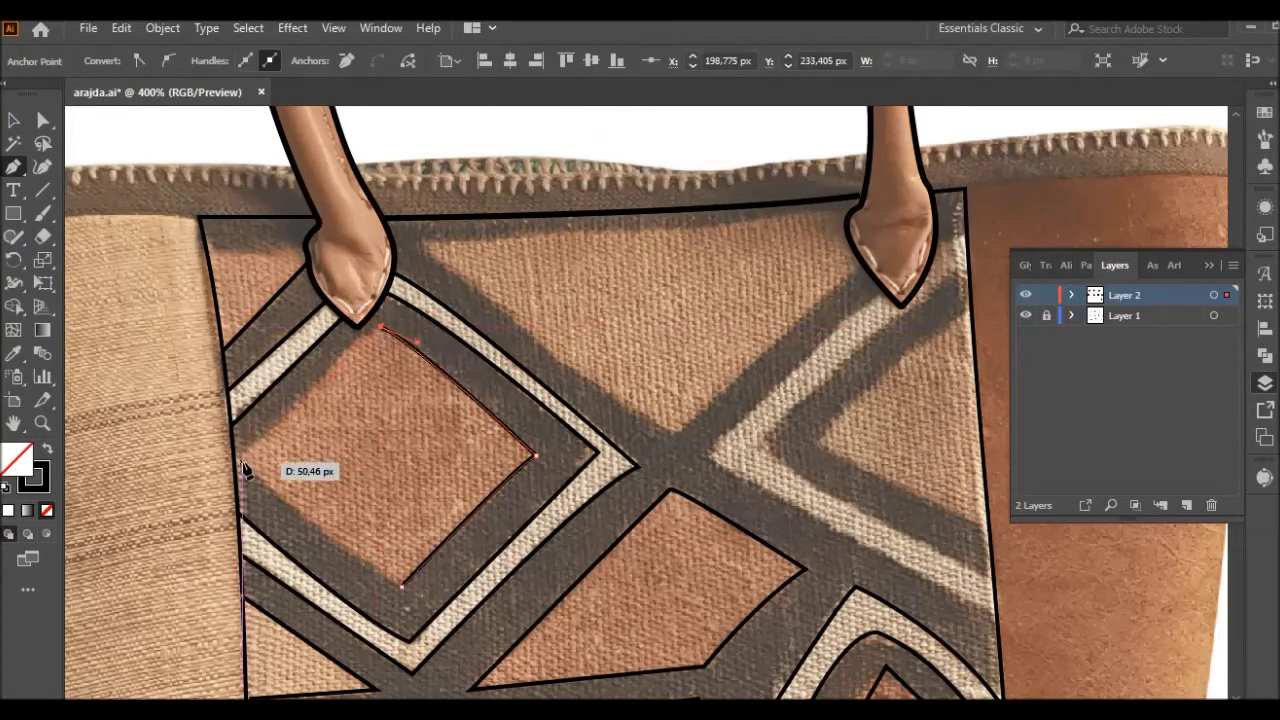
click(404, 588)
Outline the large closed triangle between the two handles down to the X crossing
drag(718, 203, 508, 328)
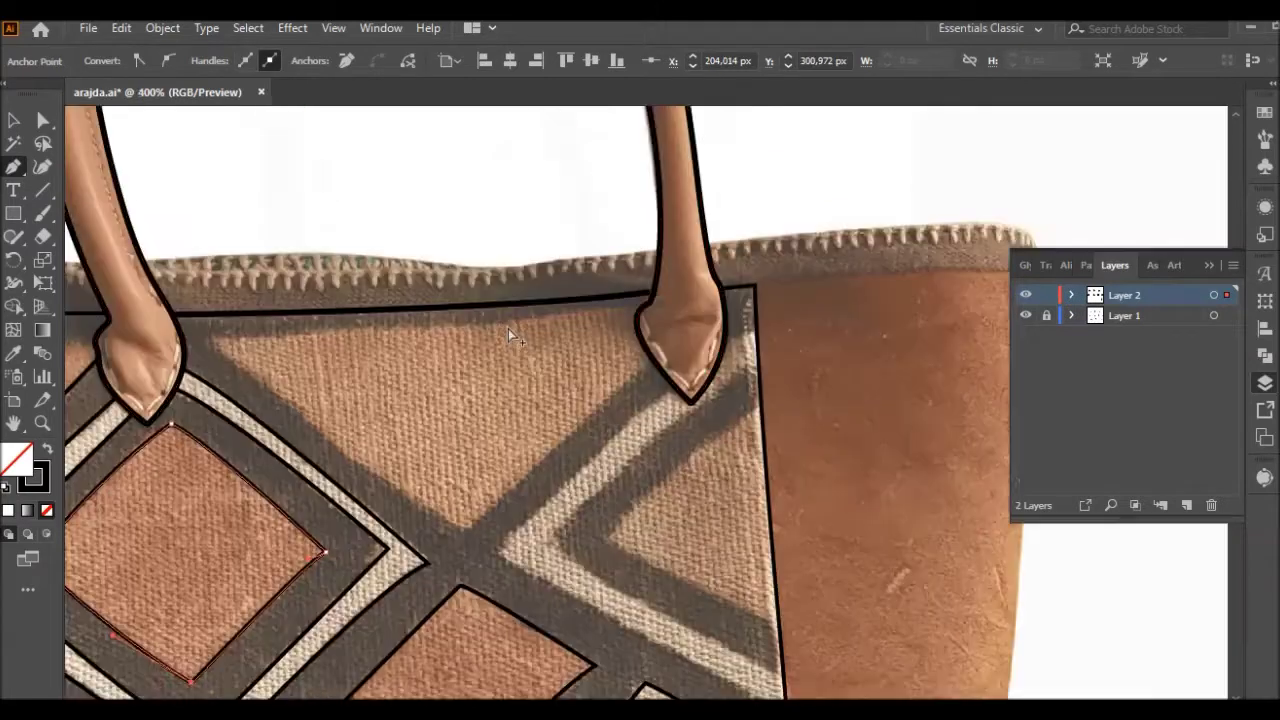
click(645, 330)
click(208, 362)
click(460, 548)
click(650, 383)
click(645, 330)
Select the top-edge line and its end anchor near the handle
key(v)
click(428, 437)
key(a)
click(577, 326)
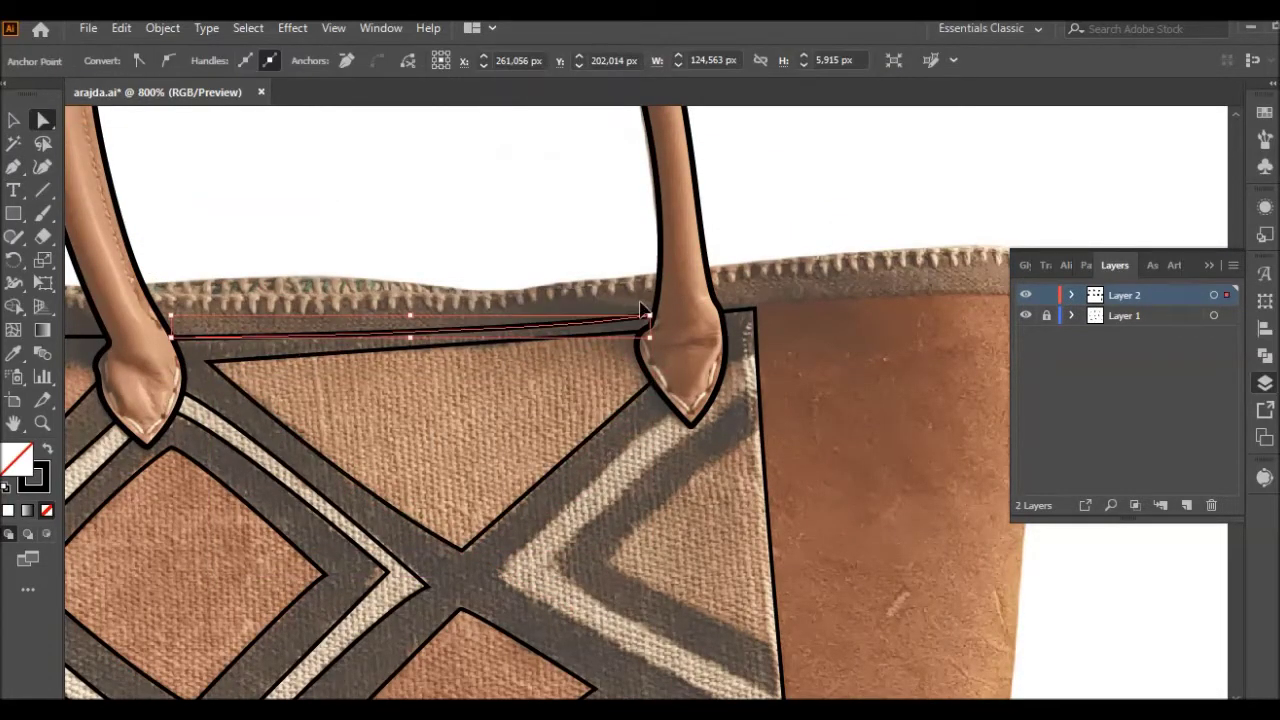
Move the top-edge line's end anchor onto the right handle and zoom out
scroll(642, 300, up, 2)
drag(666, 337, 797, 325)
key(i)
click(310, 353)
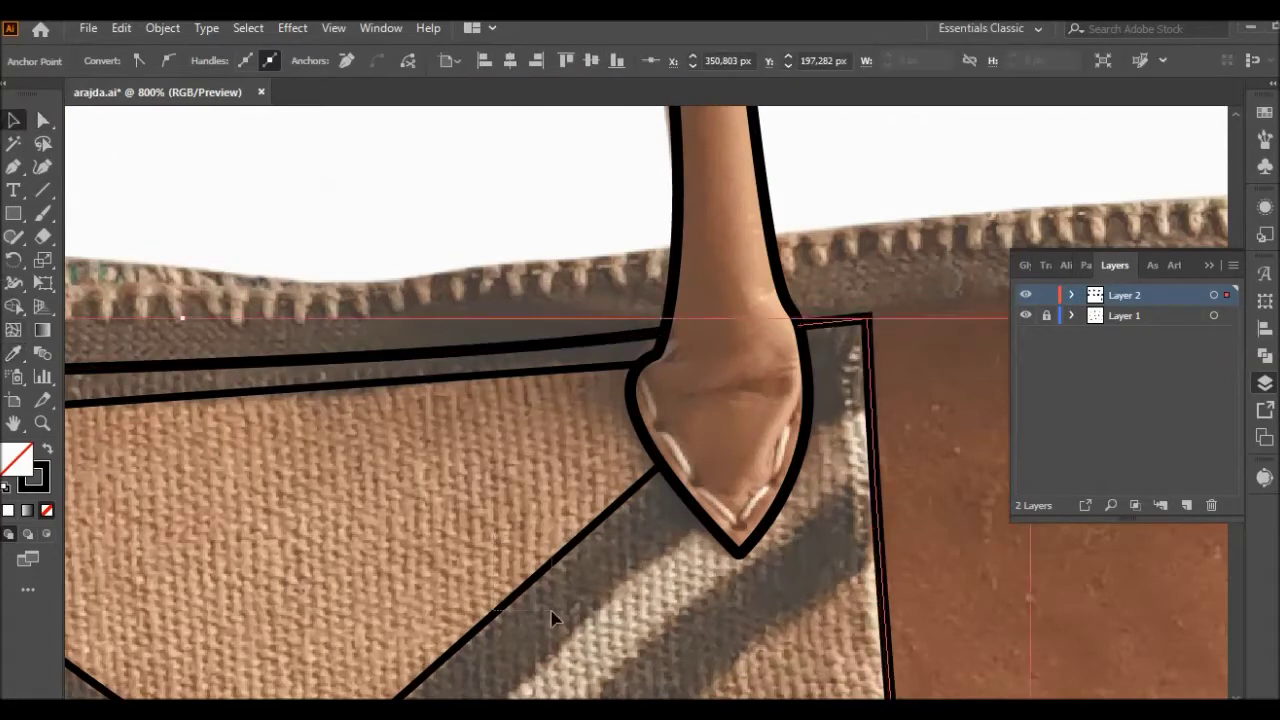
key(ctrl+minus)
Trace three stripe lines beside the right handle, then fit the bag and select the pattern lines
click(668, 608)
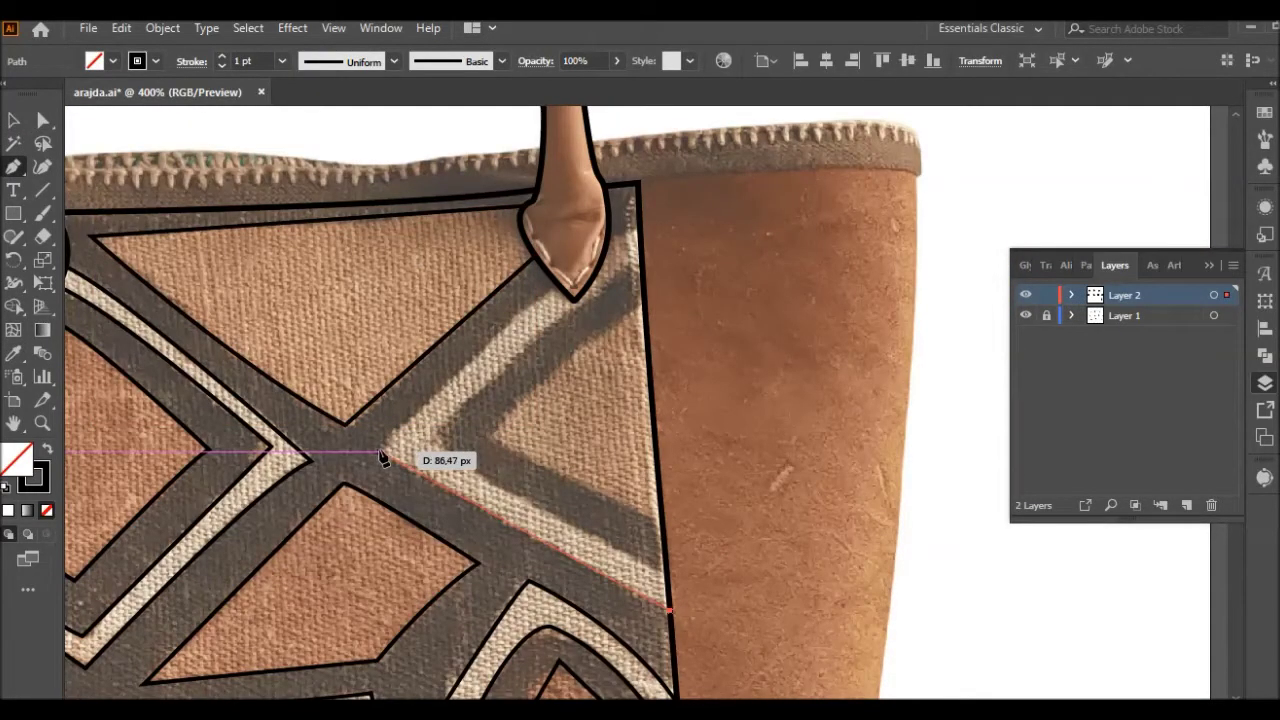
click(381, 452)
key(v)
click(640, 260)
drag(435, 437, 447, 485)
click(893, 687)
click(660, 520)
drag(495, 437, 647, 314)
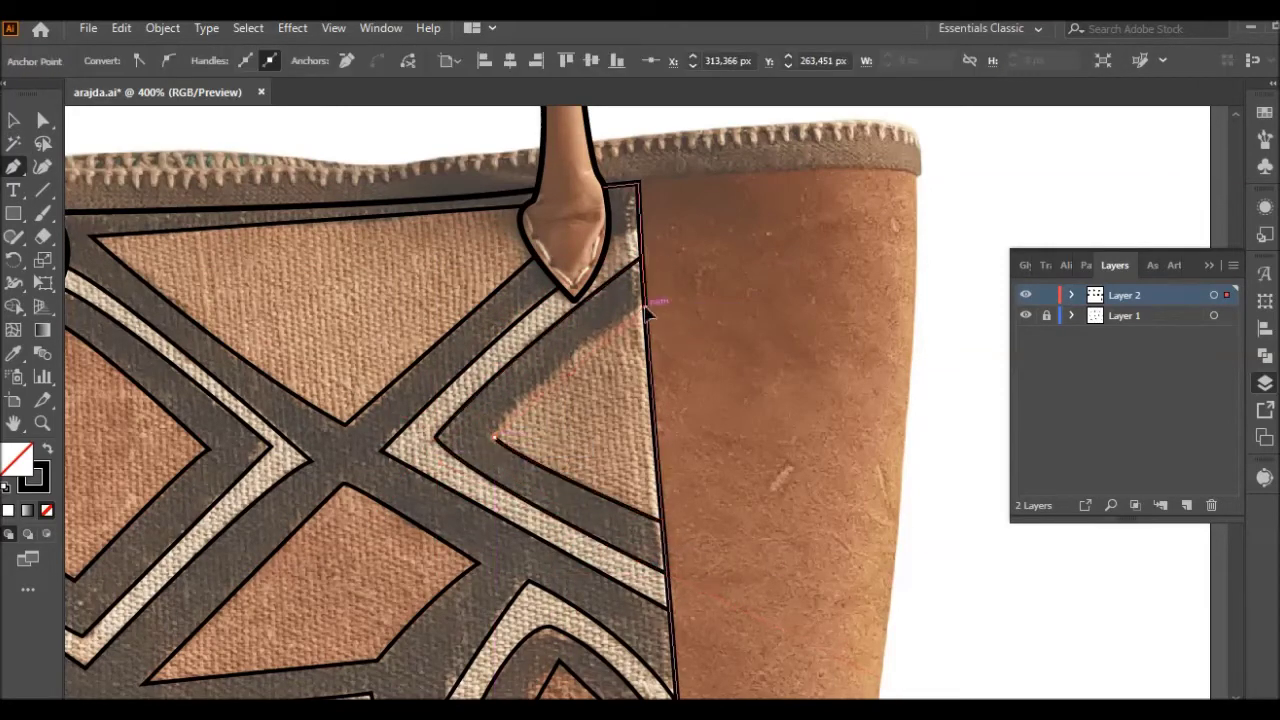
scroll(700, 280, up, 1)
scroll(771, 243, up, 1)
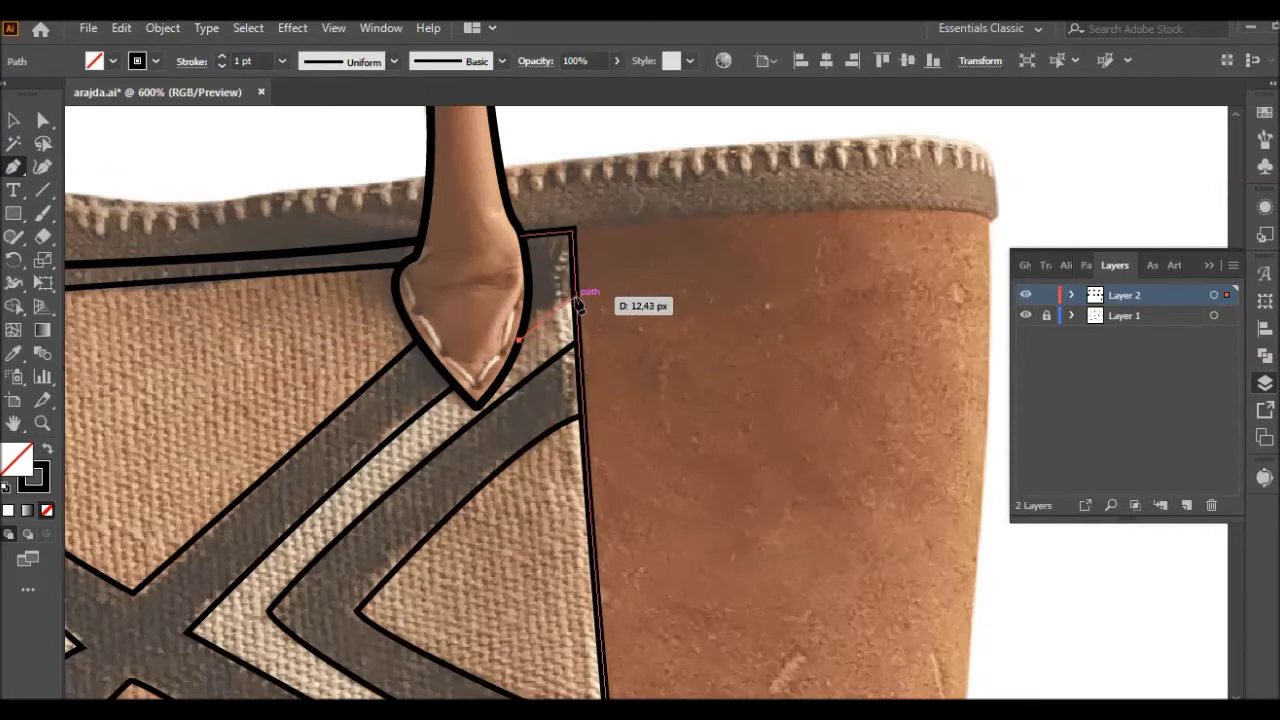
key(ctrl+0)
click(808, 338)
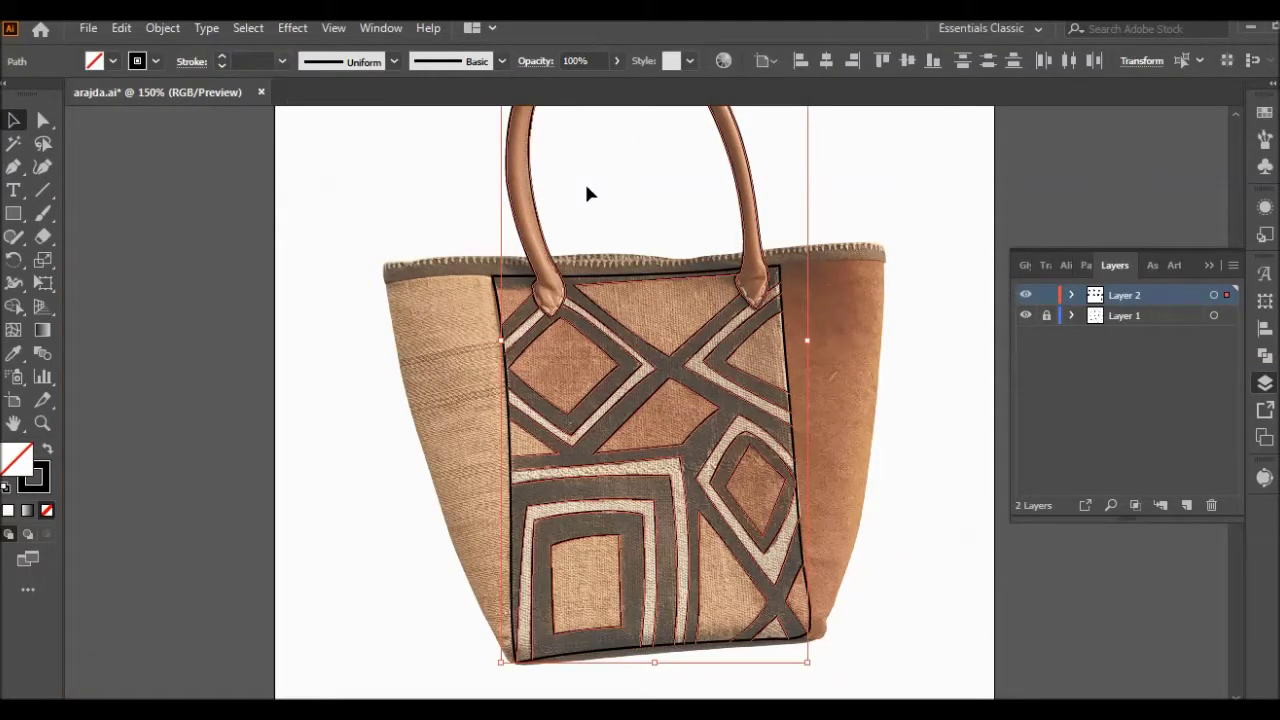
Set the pattern lines' stroke to 0.5 pt and hide the photo layer to preview
click(281, 59)
click(322, 117)
key(ctrl+1)
click(264, 252)
scroll(486, 543, up, 3)
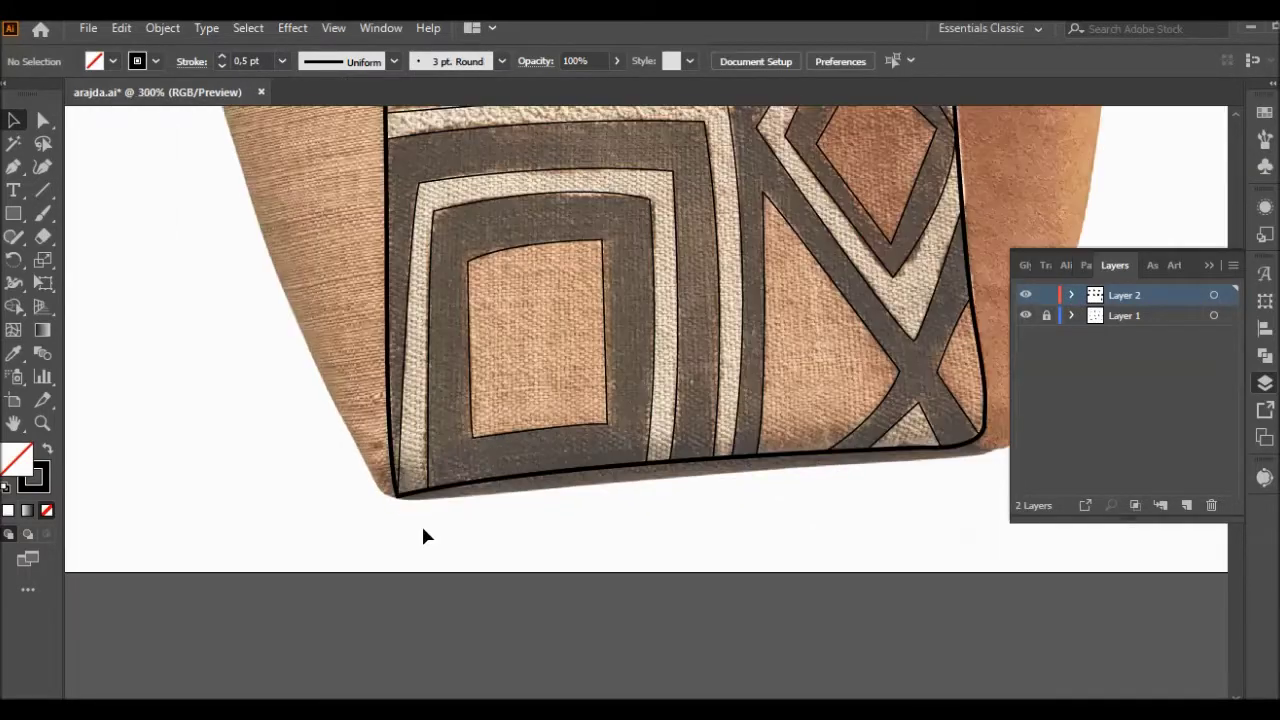
Begin a Pen outline along the bag's bottom to the bottom-left corner
key(p)
click(652, 490)
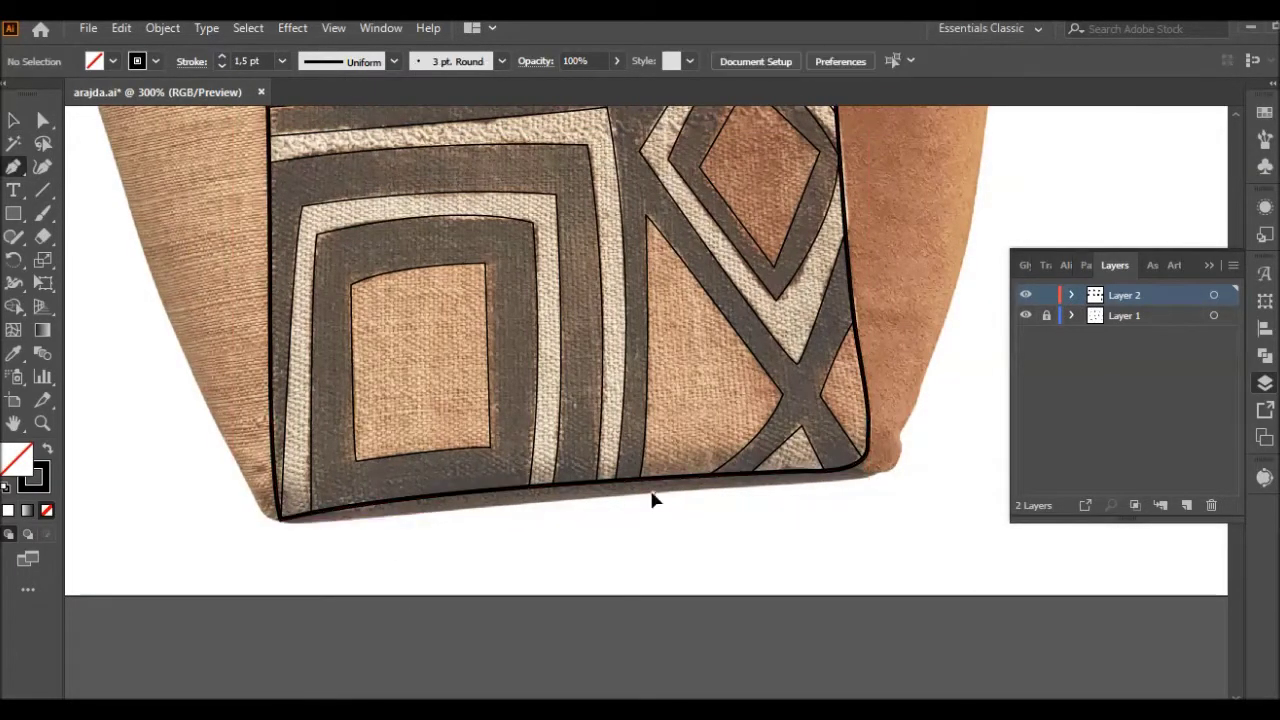
click(258, 505)
scroll(150, 300, down, 2)
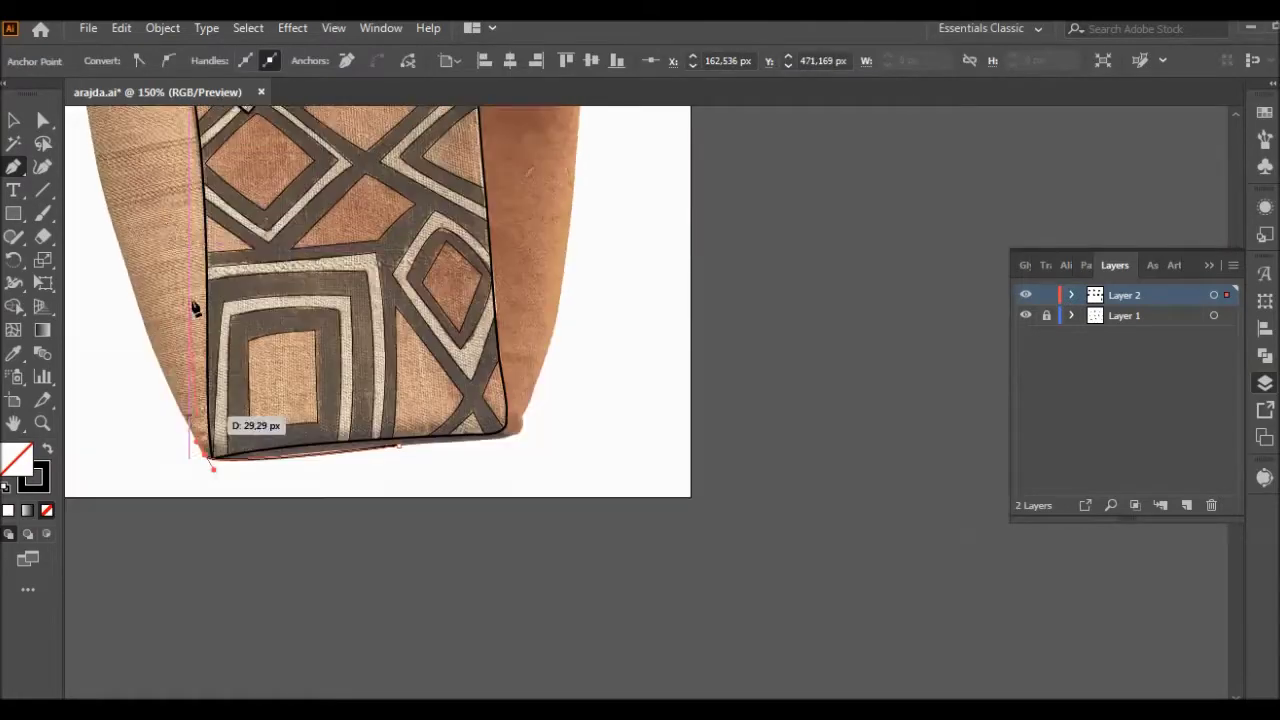
scroll(133, 178, up, 3)
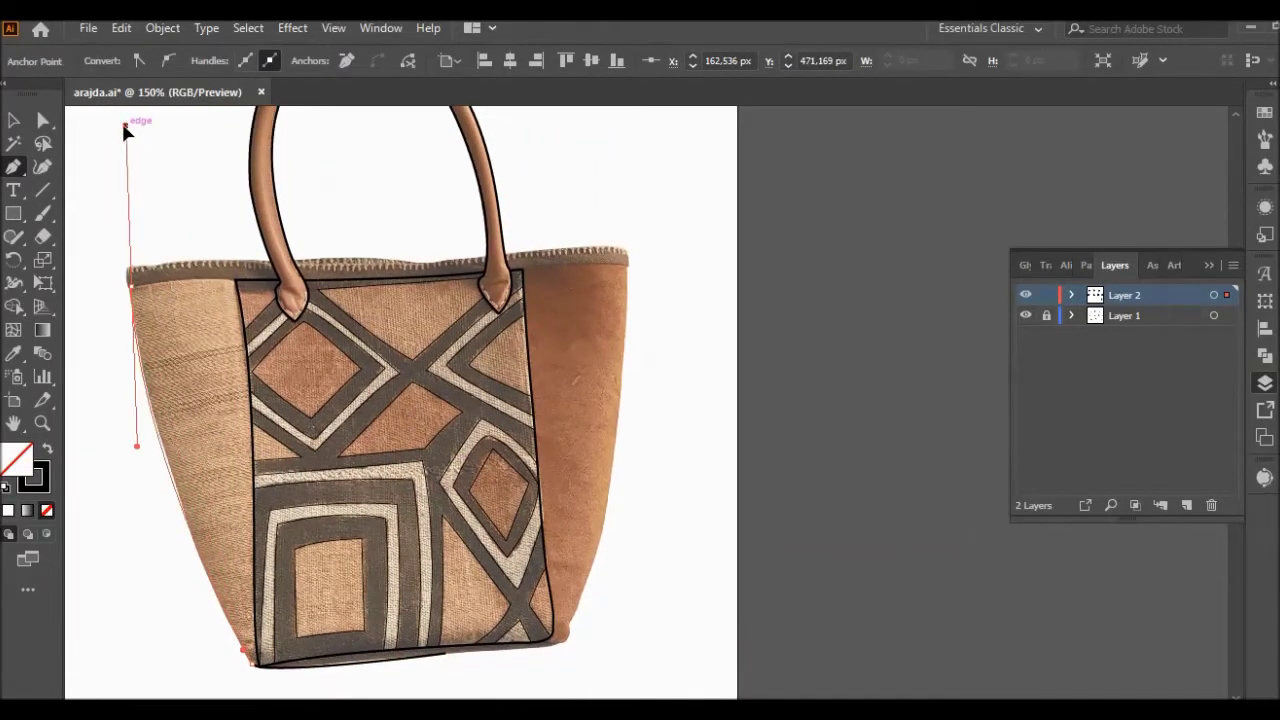
Trace the rim's top edge from the left side across toward the right corner
scroll(124, 130, up, 3)
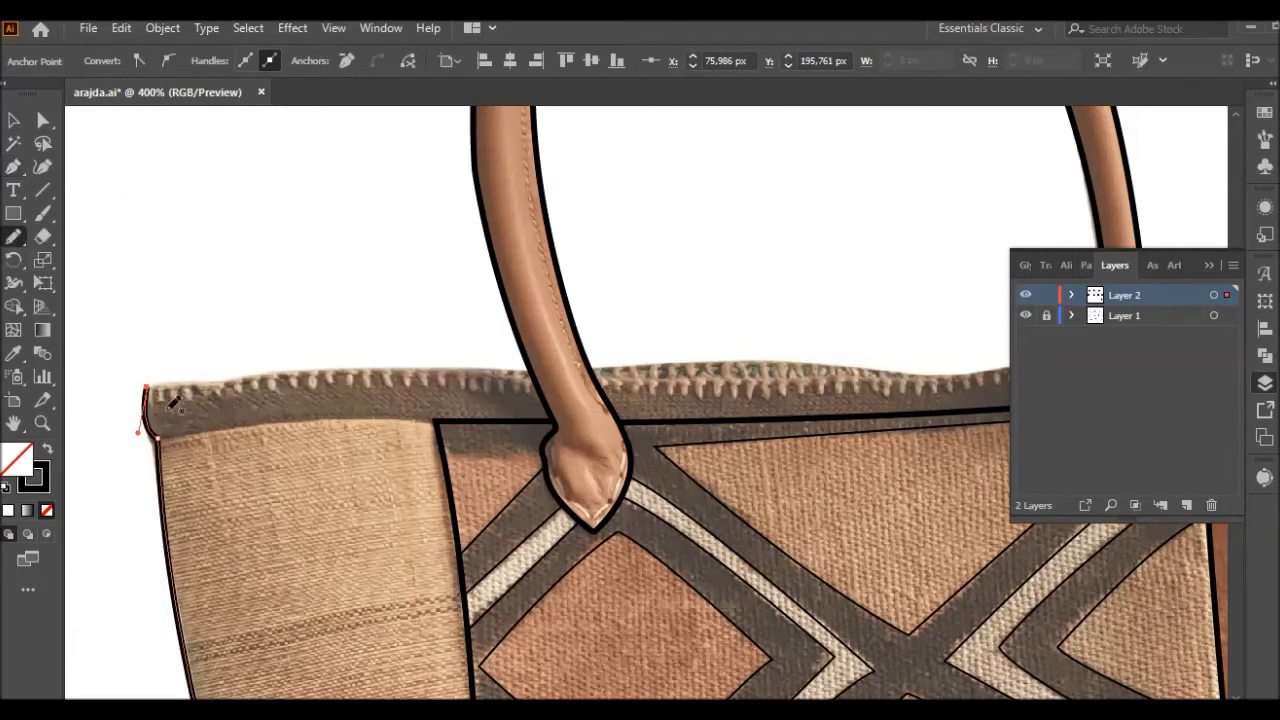
drag(528, 369, 532, 370)
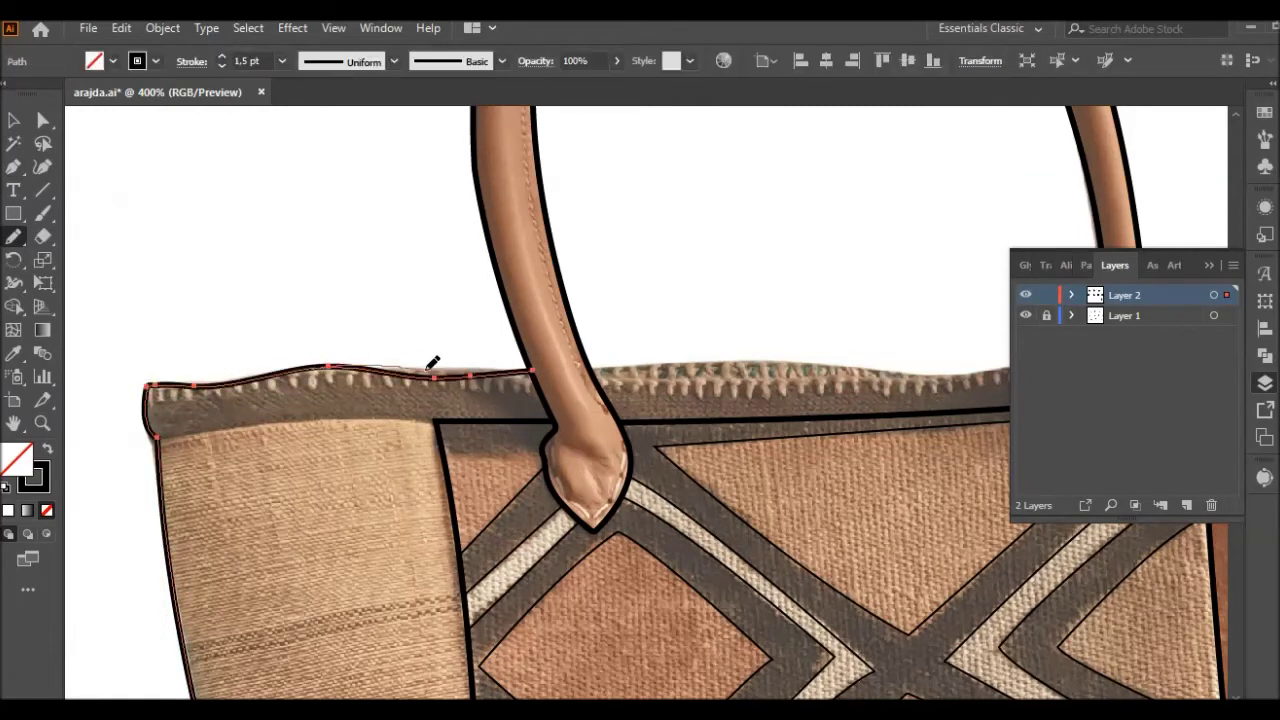
scroll(540, 365, down, 5)
scroll(611, 306, up, 5)
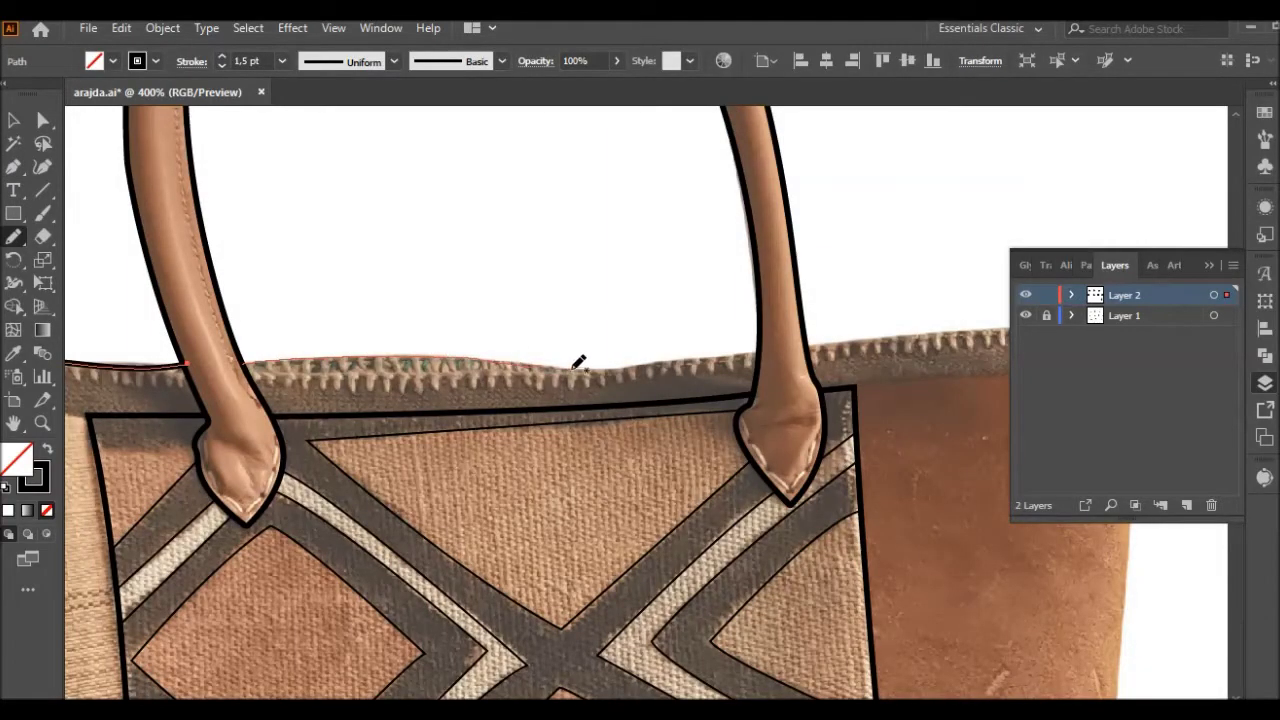
drag(735, 348, 745, 347)
scroll(176, 430, up, 2)
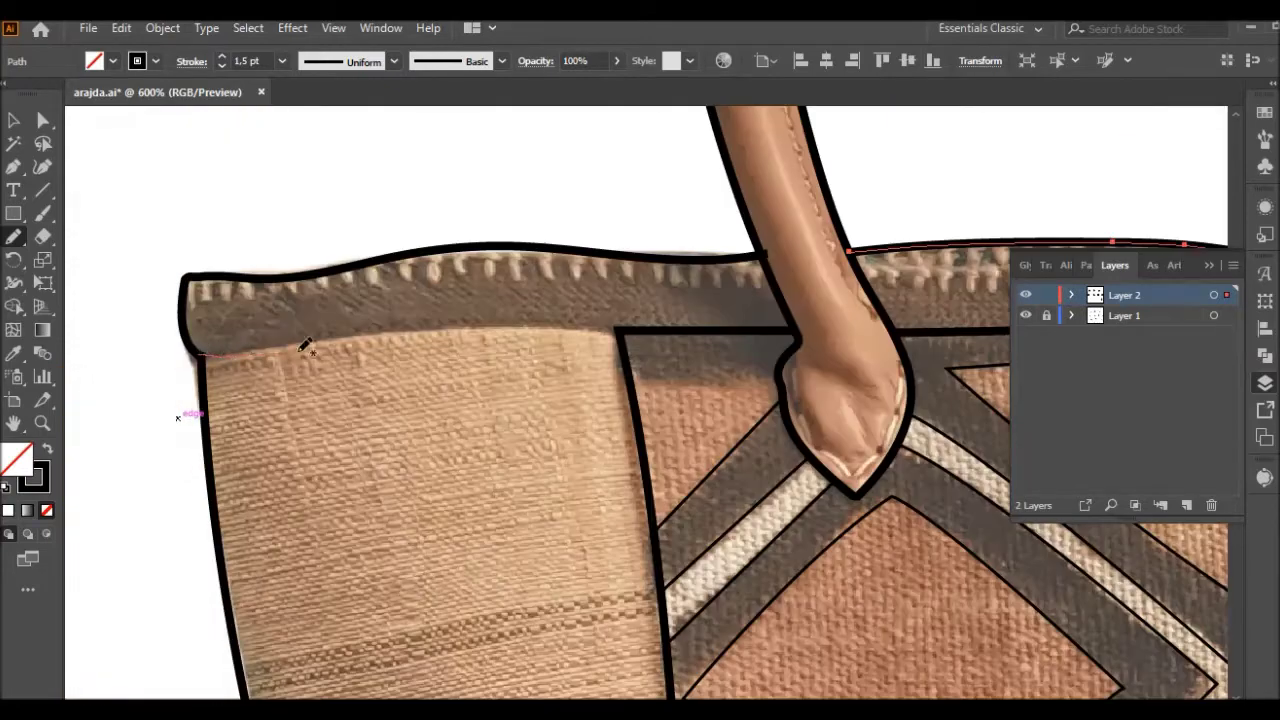
drag(567, 325, 627, 332)
scroll(876, 300, up, 1)
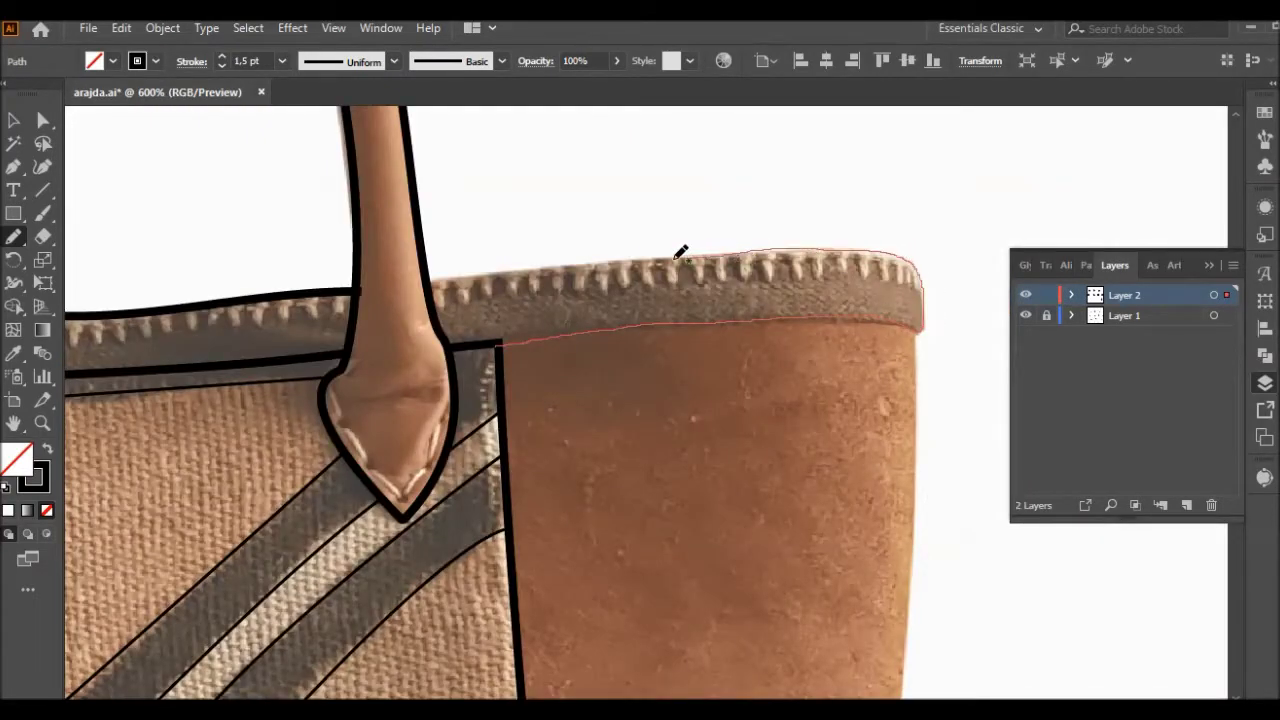
With the Pencil tool, trace the rim's lower edge between the handles, then deselect
key(a)
key(ctrl+shift+a)
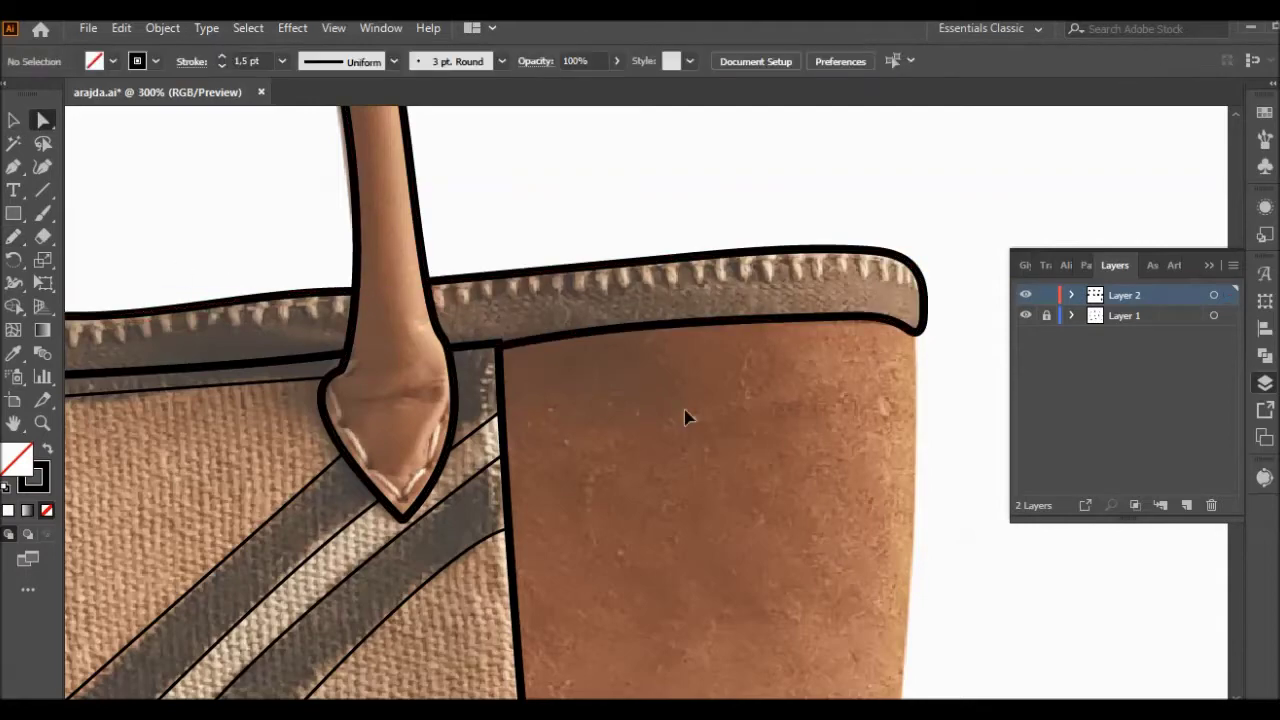
scroll(684, 410, down, 3)
scroll(465, 395, up, 4)
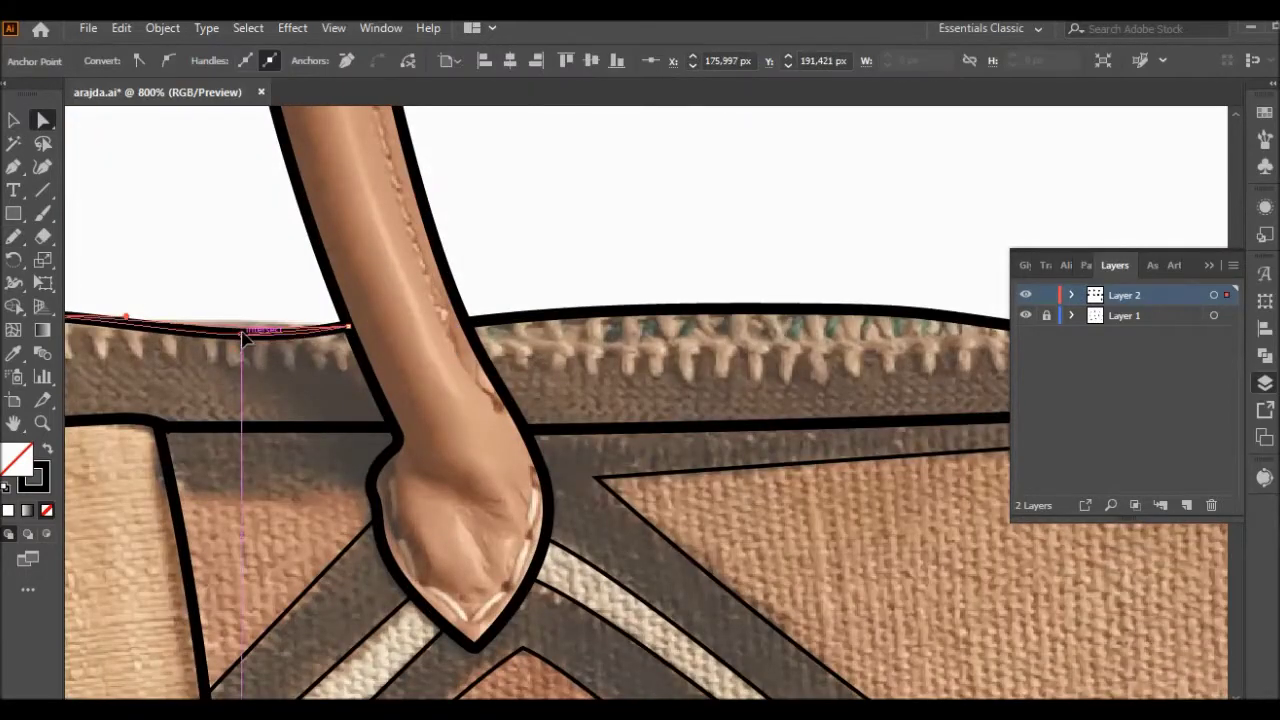
scroll(240, 330, down, 4)
scroll(180, 350, up, 4)
key(n)
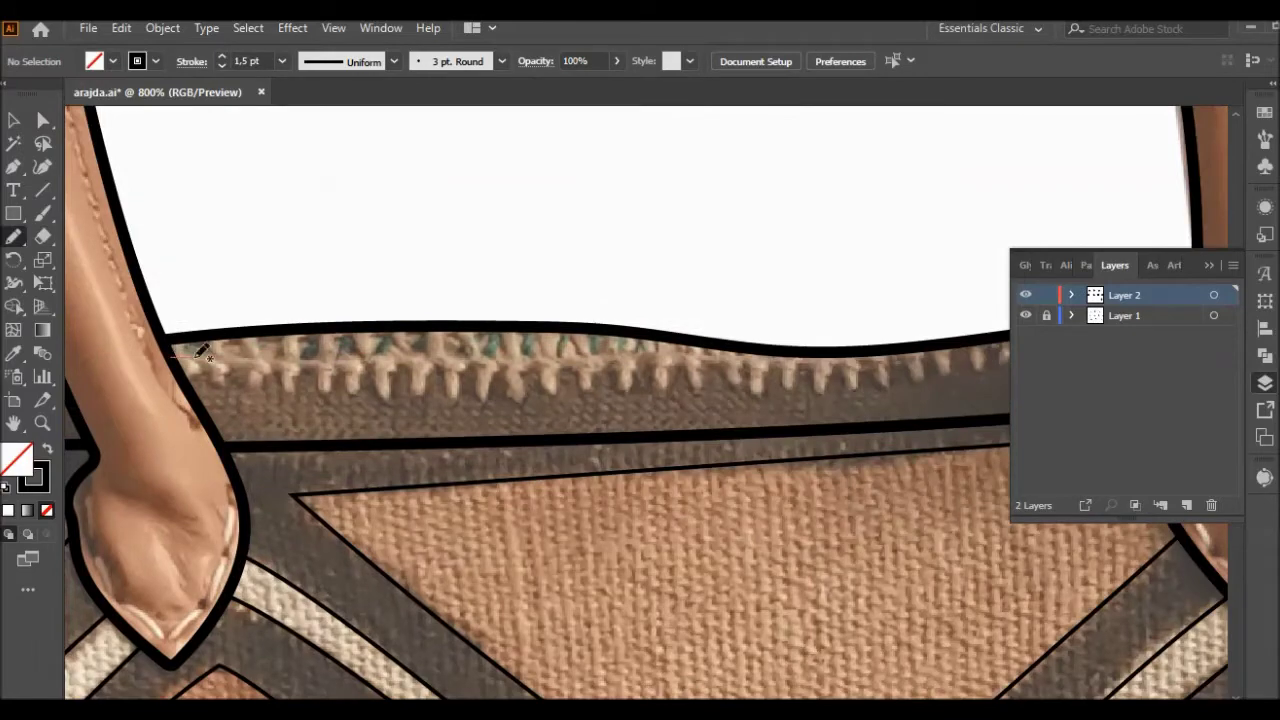
drag(520, 348, 852, 351)
key(a)
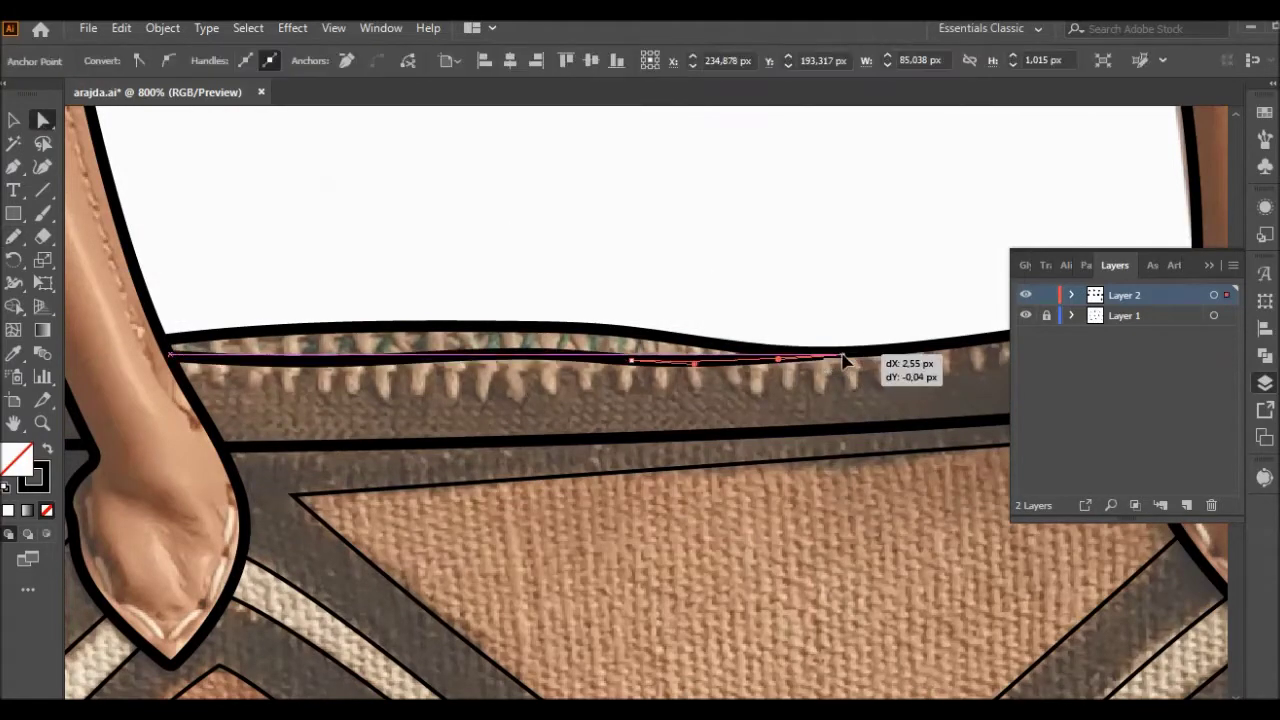
click(617, 267)
scroll(617, 267, down, 5)
scroll(723, 543, up, 4)
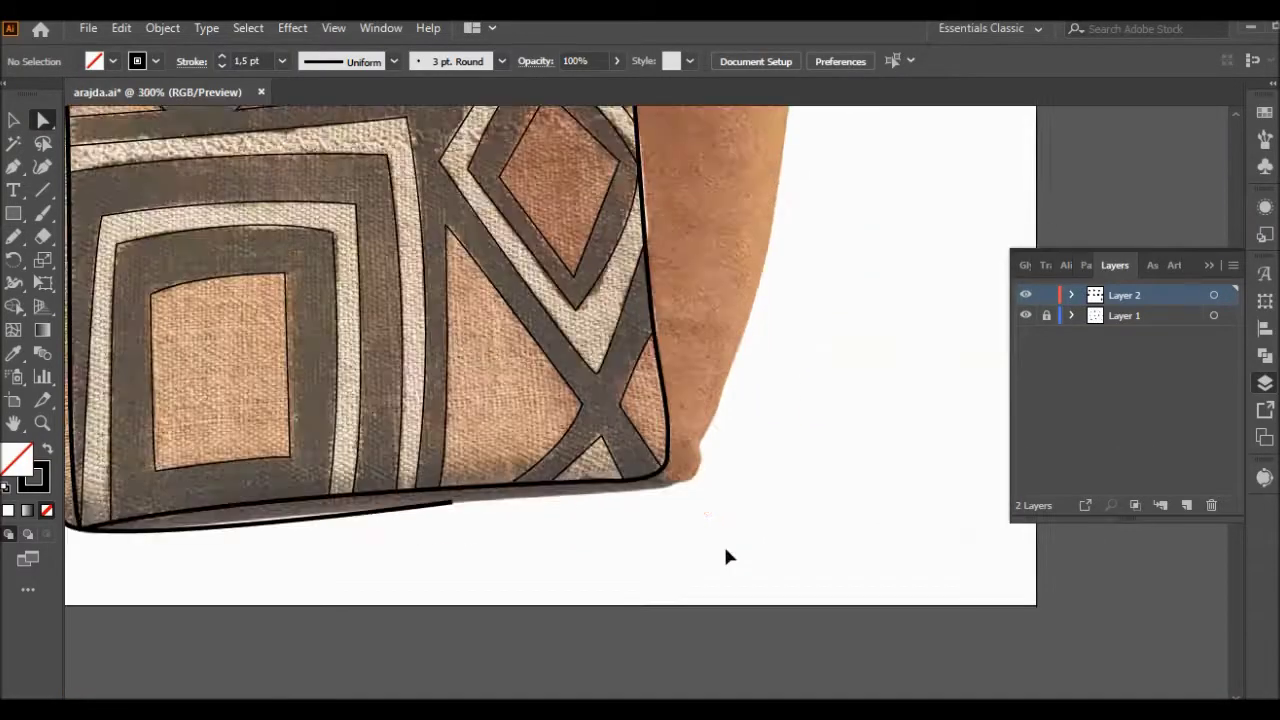
Round the outline around the bottom-right corner and close it at the top-right corner
key(p)
drag(650, 460, 666, 463)
click(690, 410)
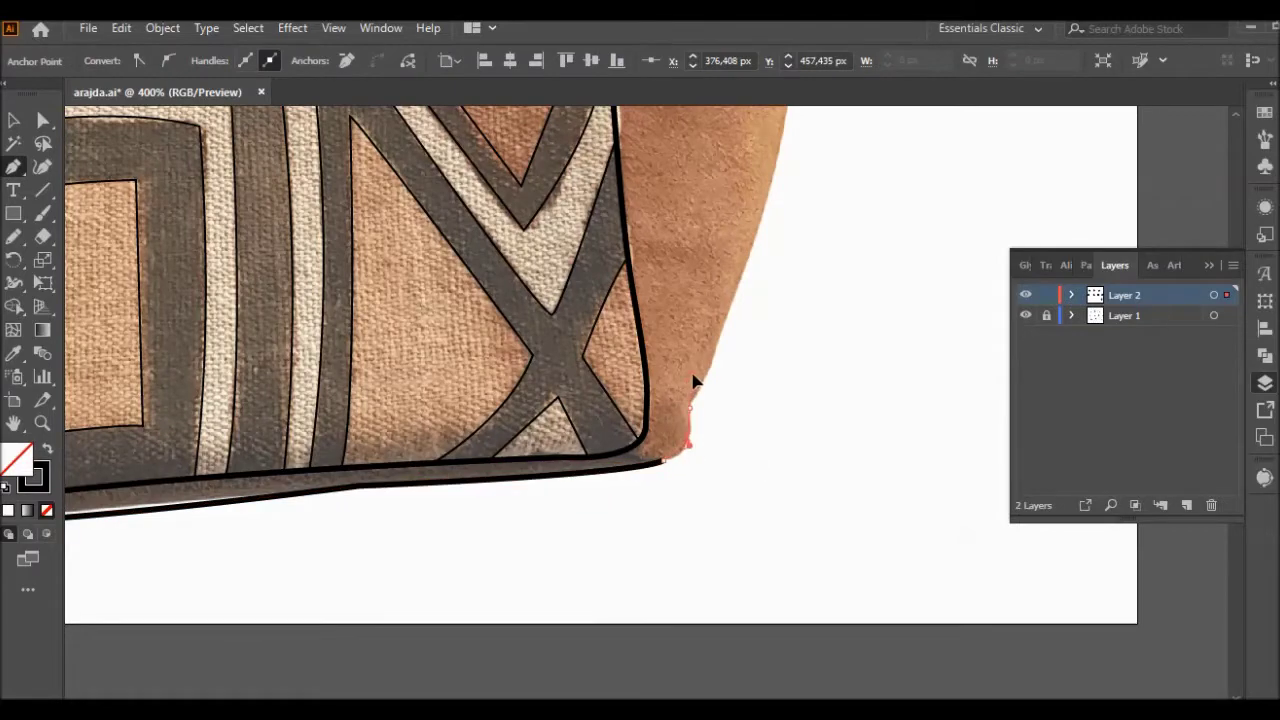
scroll(773, 241, up, 2)
scroll(773, 241, down, 2)
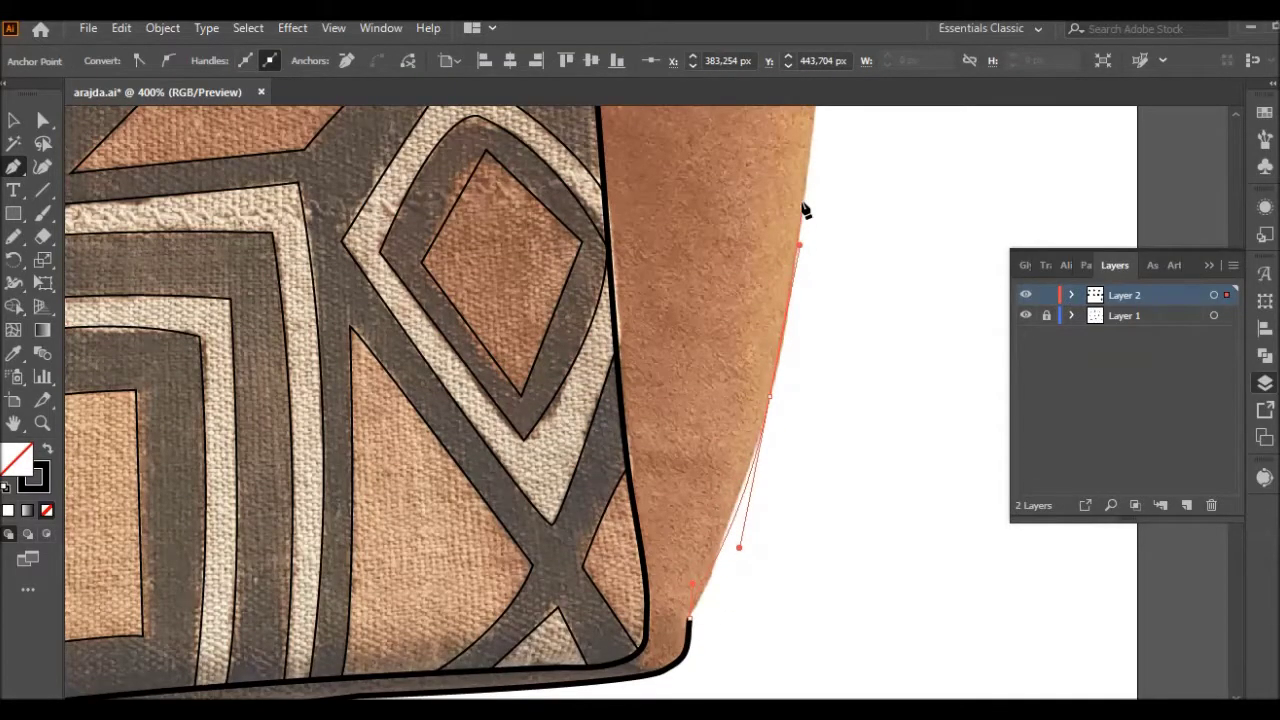
scroll(800, 249, down, 3)
scroll(850, 180, up, 1)
click(812, 151)
key(ctrl+shift+a)
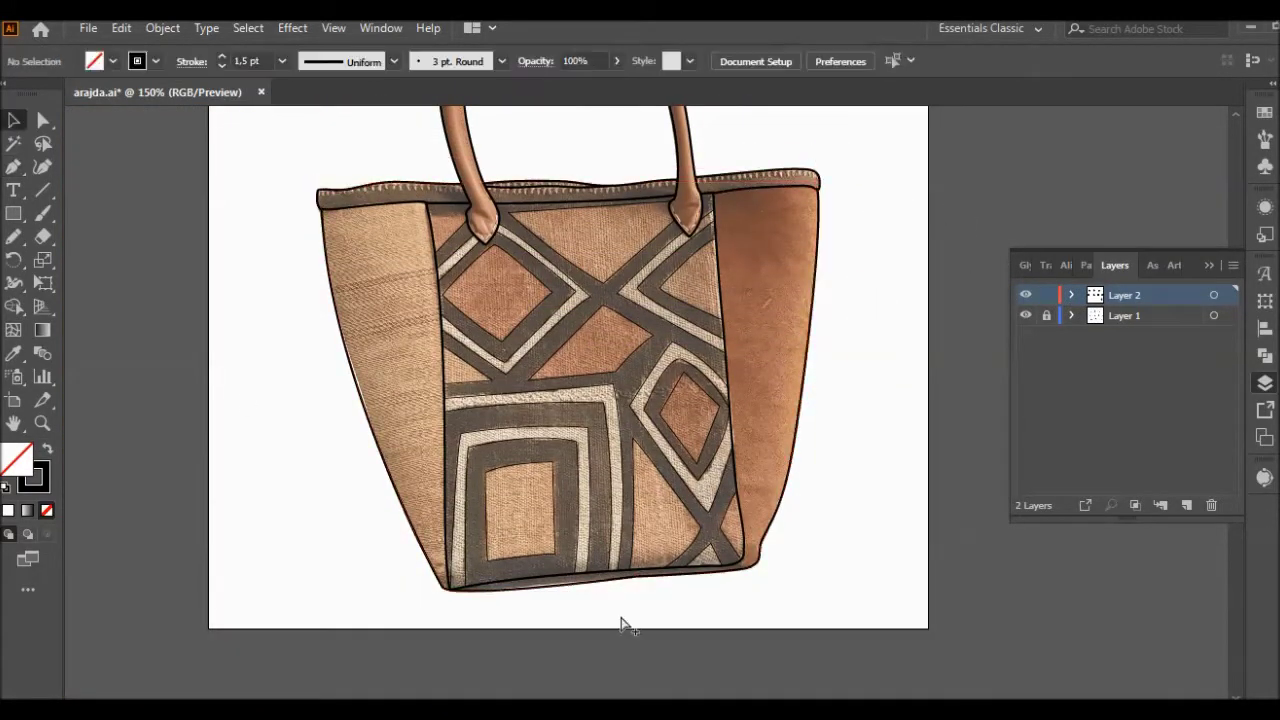
Reshape the outline's curve at the bottom-left corner with Direct Selection
scroll(623, 620, up, 3)
click(41, 120)
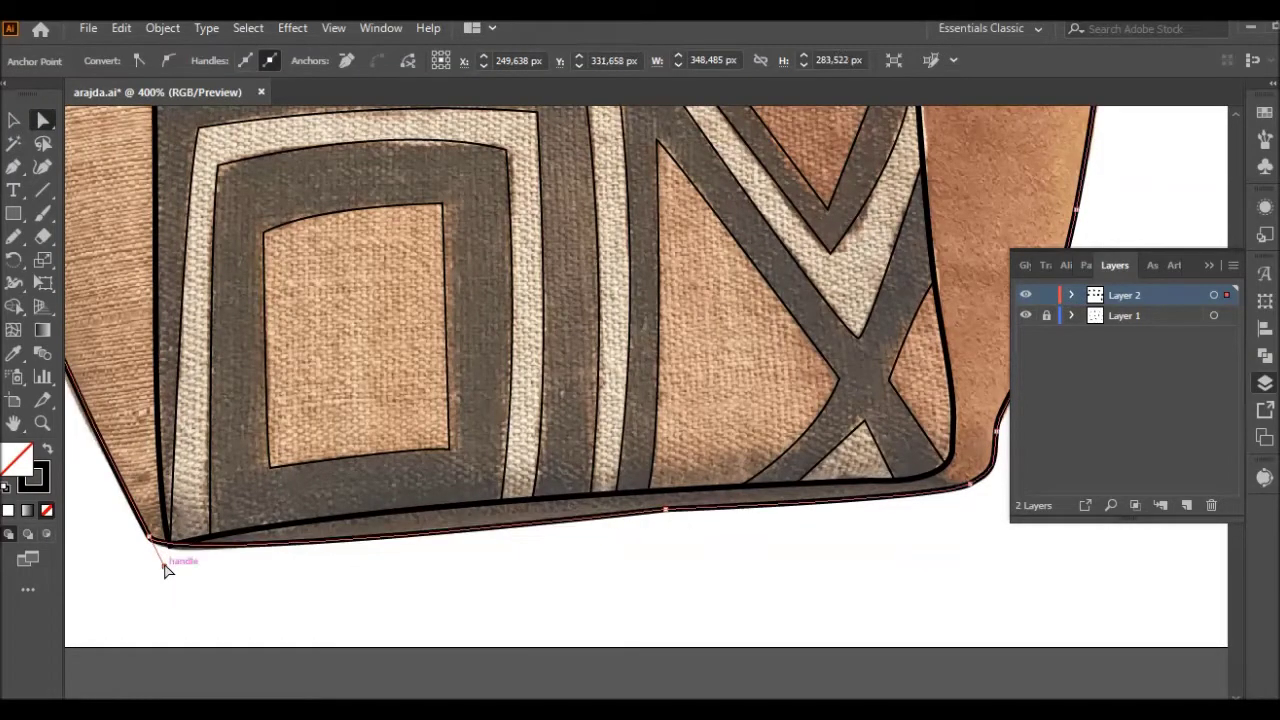
drag(150, 540, 157, 548)
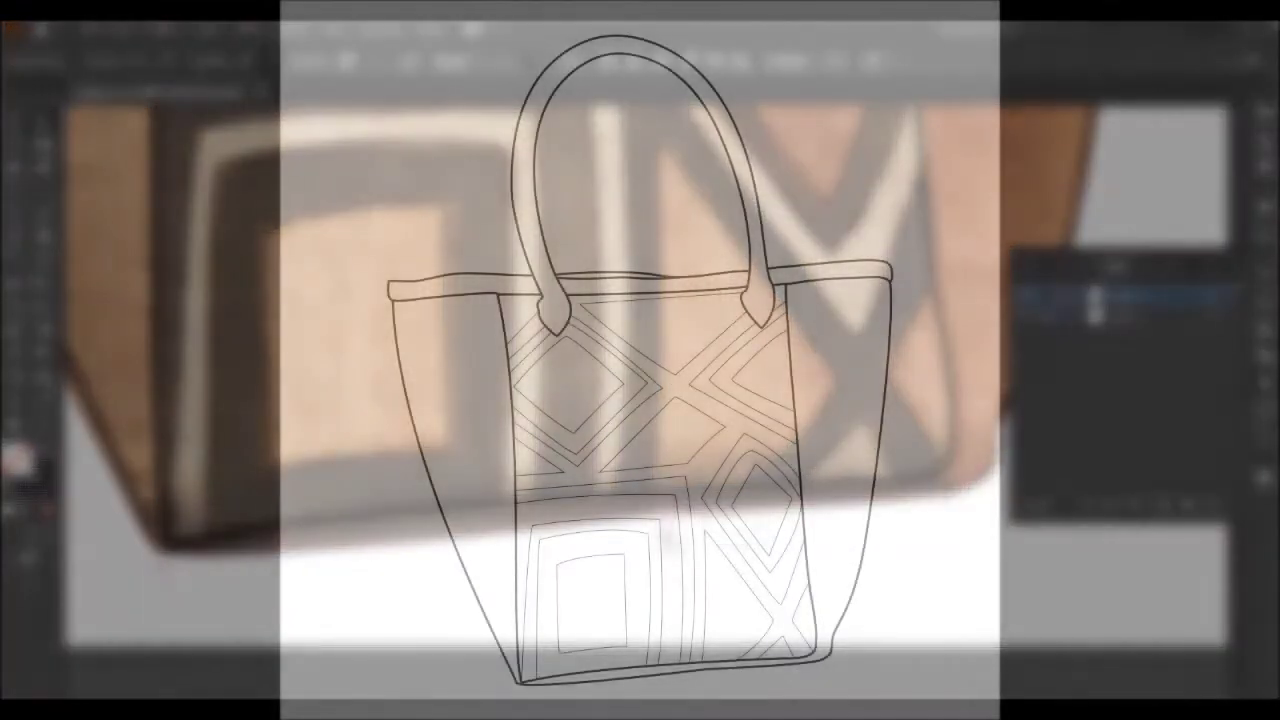